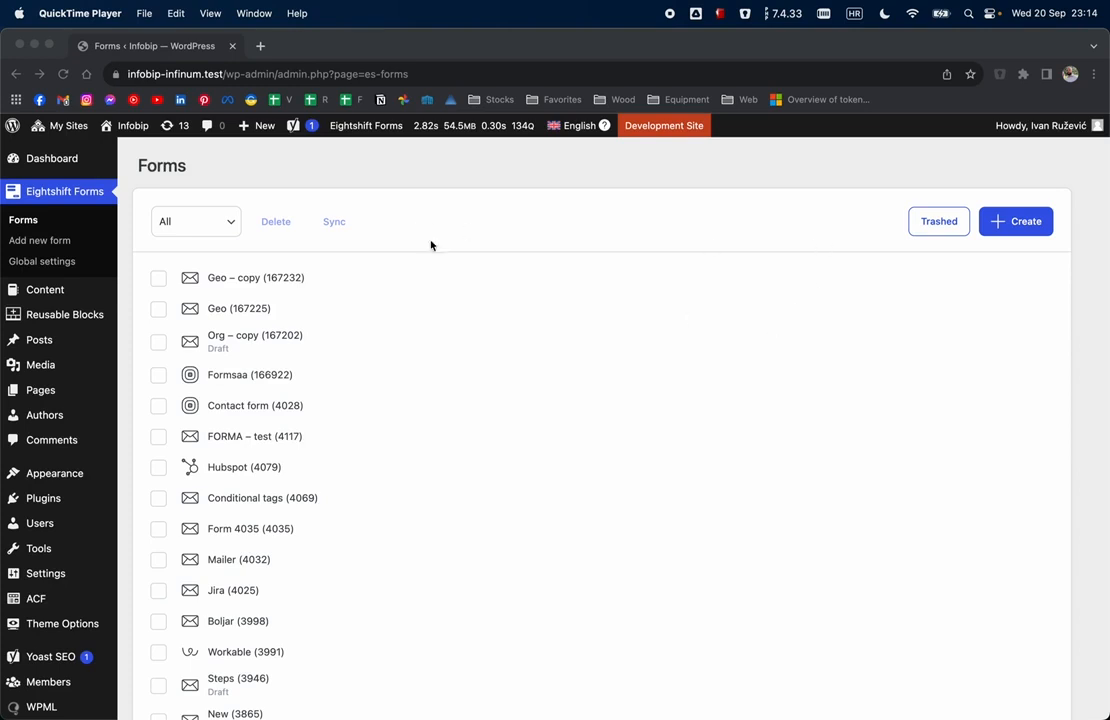
Open the global settings of Eightshift Forms and review the available integrations.
{"action": "left_click", "coordinate": [45, 259]}
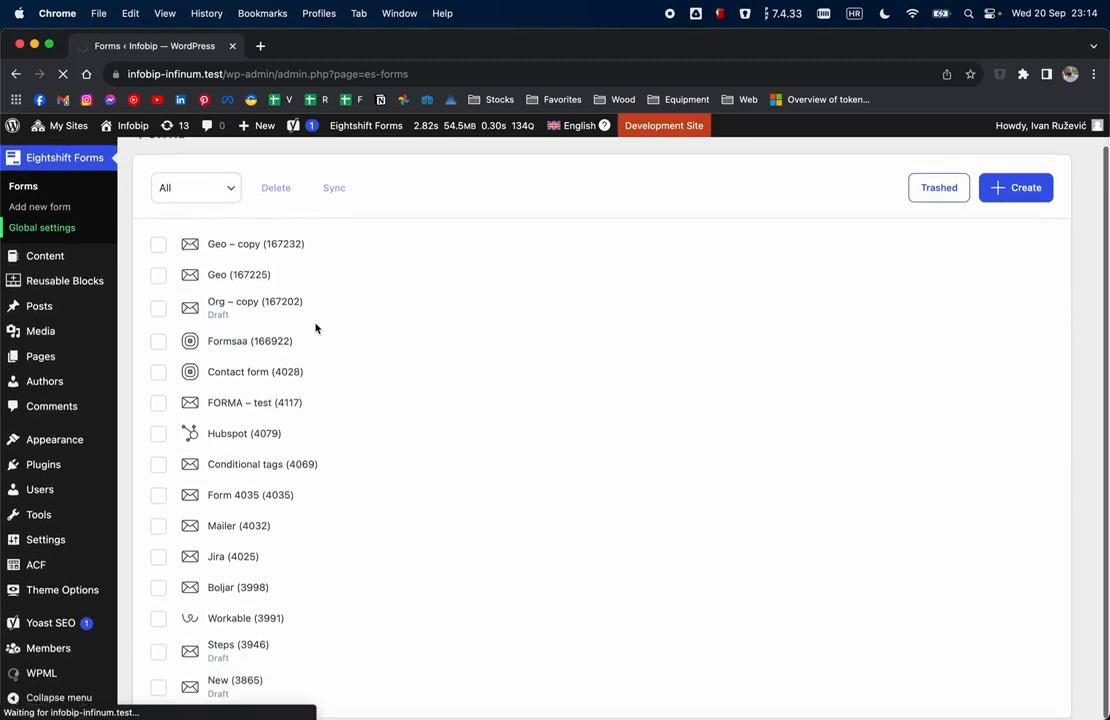
{"action": "scroll", "coordinate": [315, 325], "scroll_direction": "down", "scroll_amount": 4}
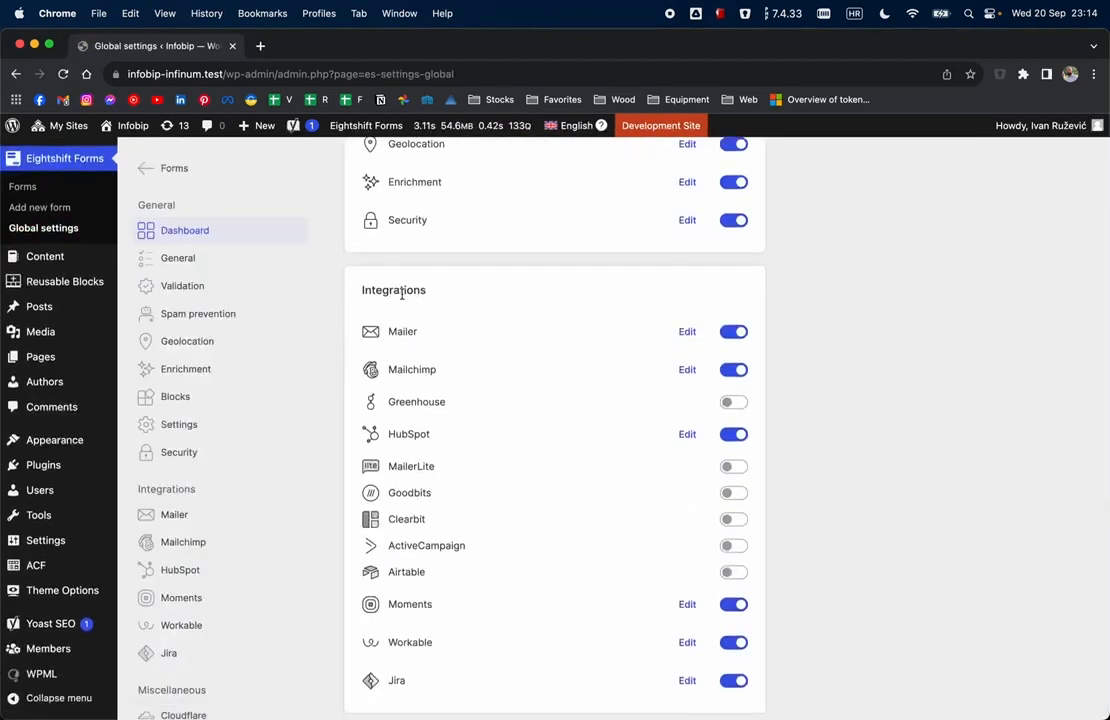
{"action": "scroll", "coordinate": [402, 293], "scroll_direction": "down", "scroll_amount": 1}
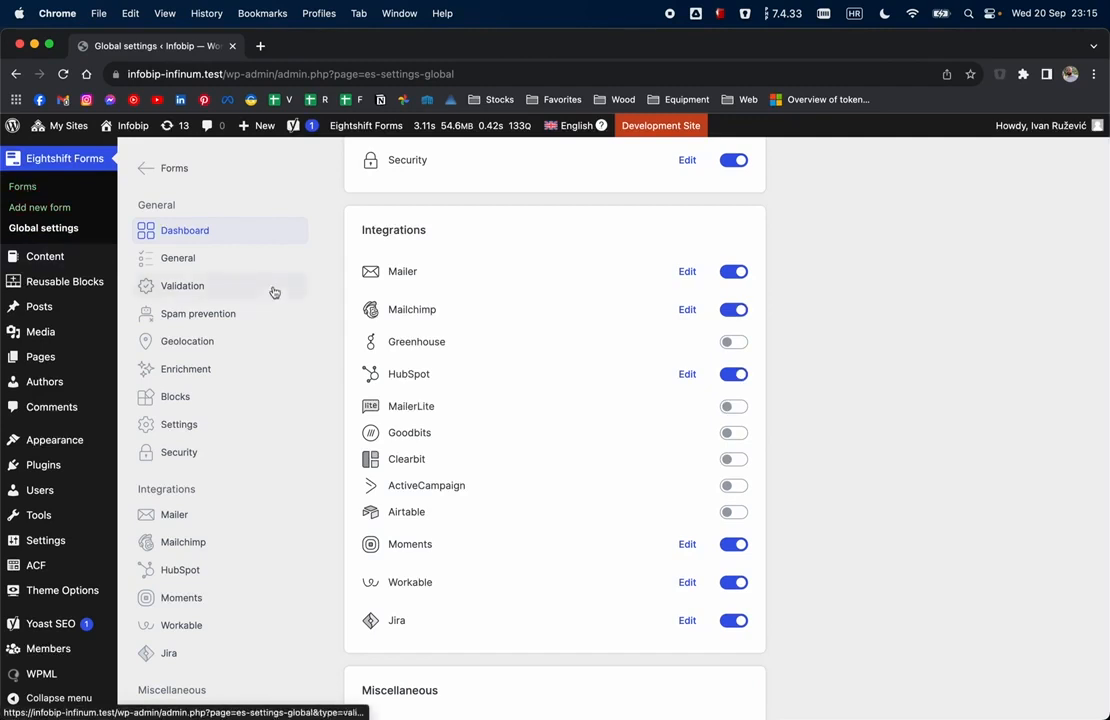
Create a new form titled "Our first form" and choose Contact form as its type.
{"action": "left_click", "coordinate": [24, 188]}
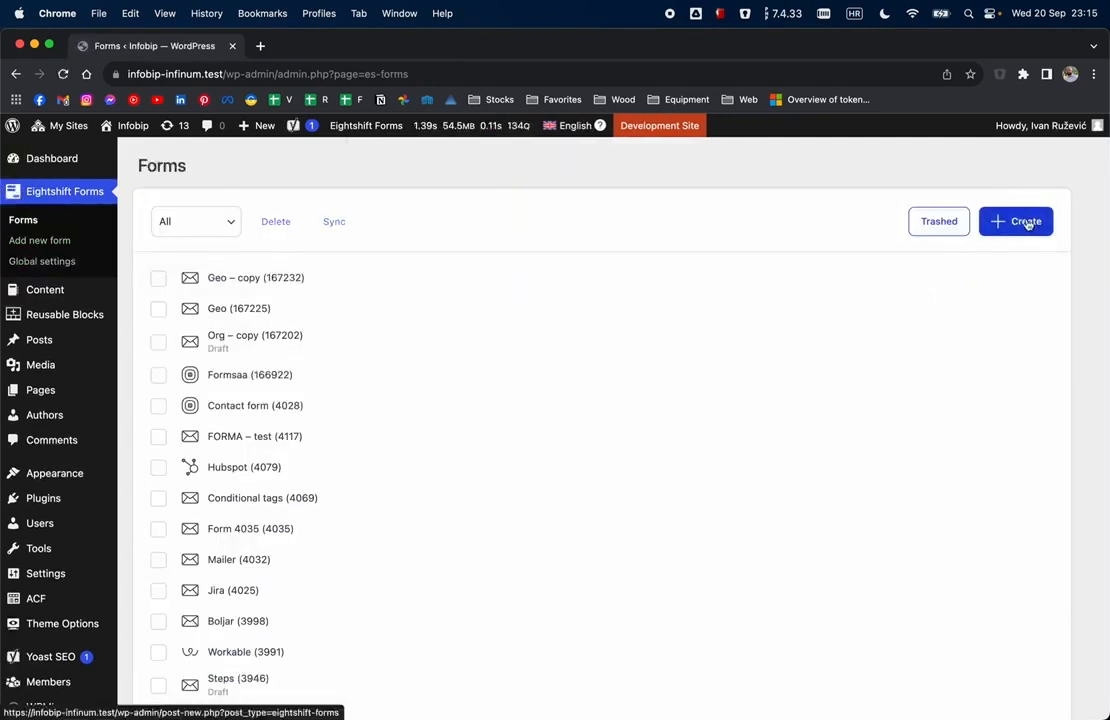
{"action": "left_click", "coordinate": [1027, 223]}
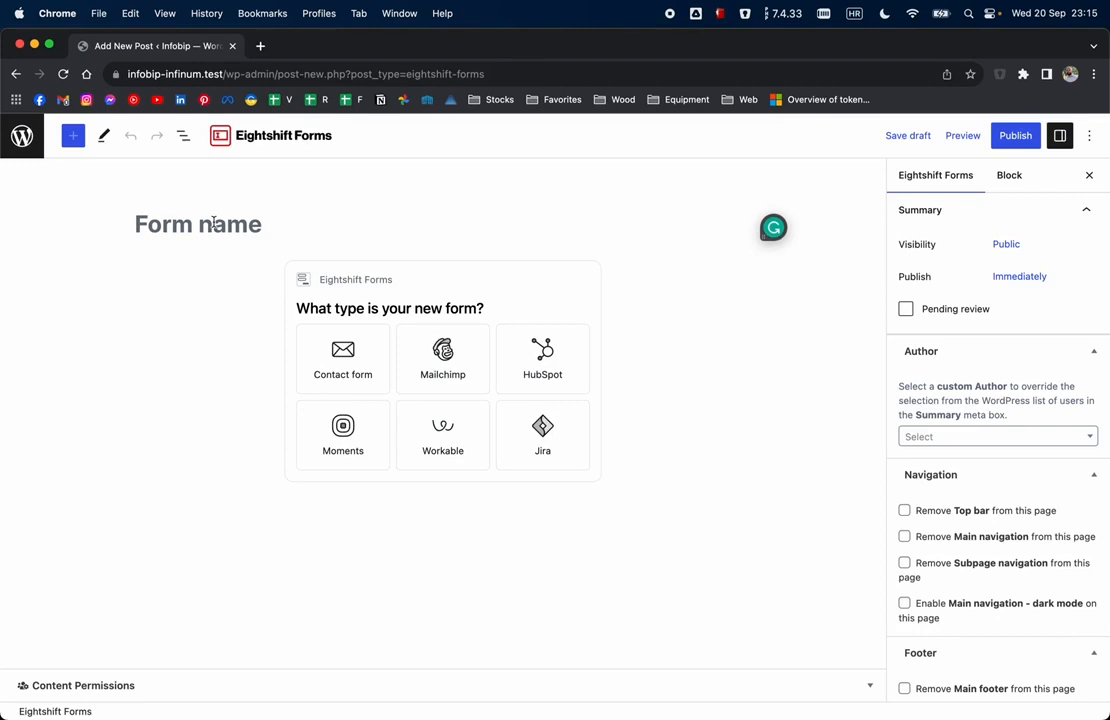
{"action": "type", "text": "Our first "}
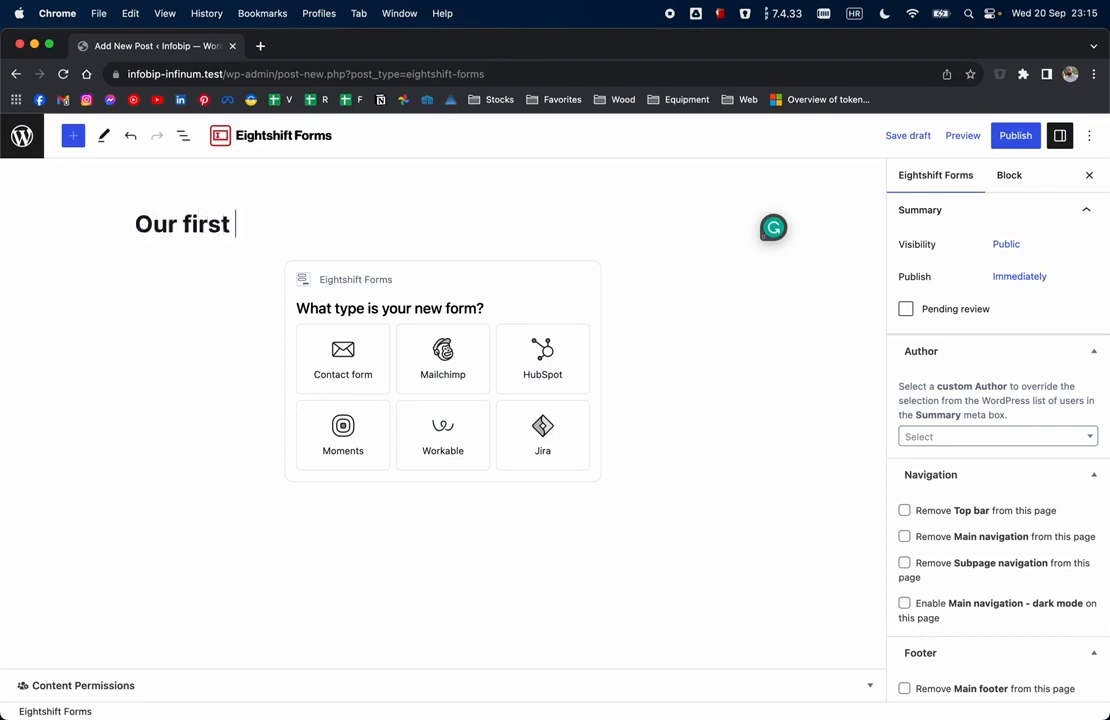
{"action": "type", "text": "form"}
{"action": "mouse_move", "coordinate": [770, 236]}
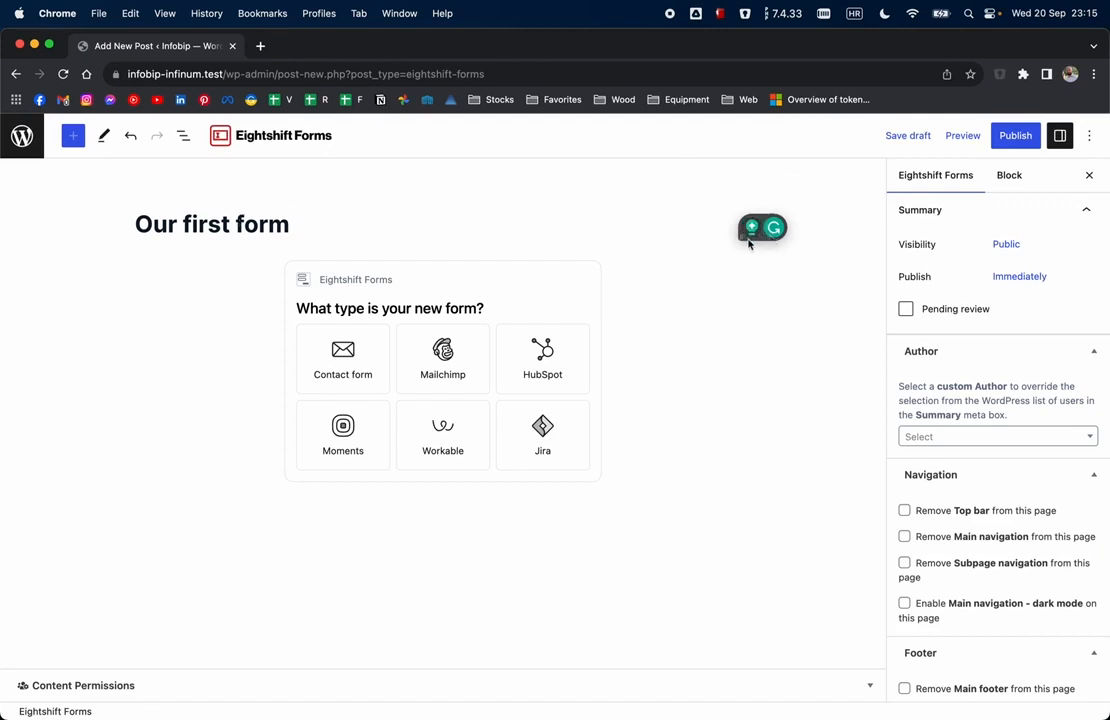
{"action": "left_click_drag", "start_coordinate": [768, 232], "coordinate": [743, 637]}
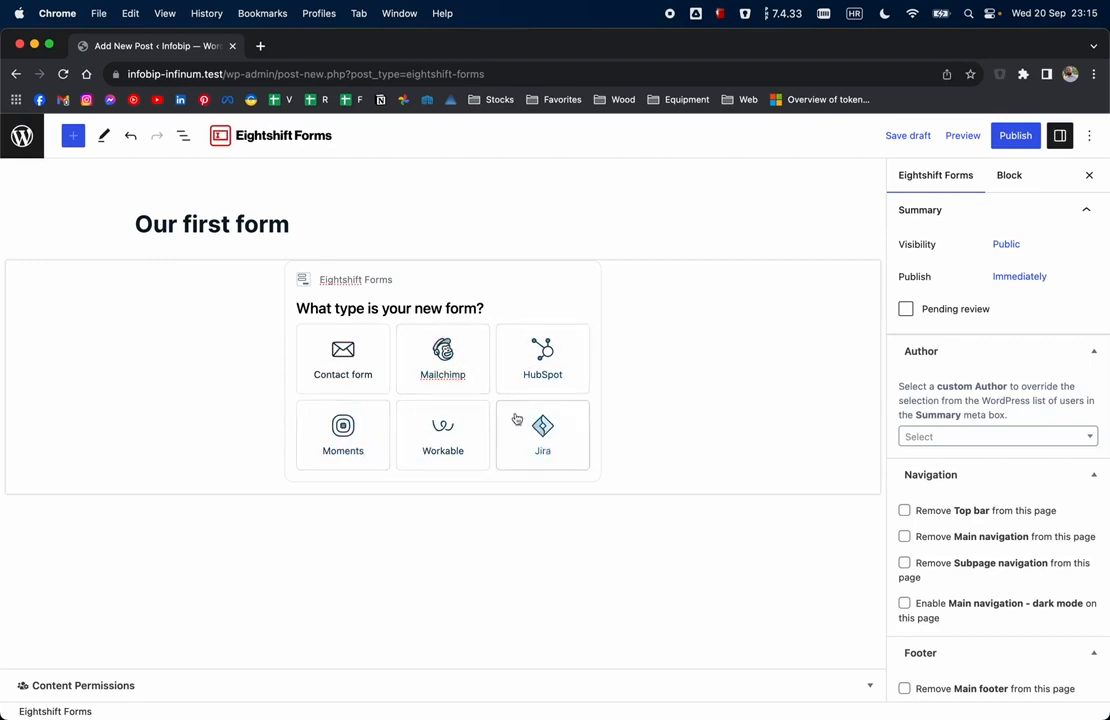
{"action": "left_click", "coordinate": [362, 364]}
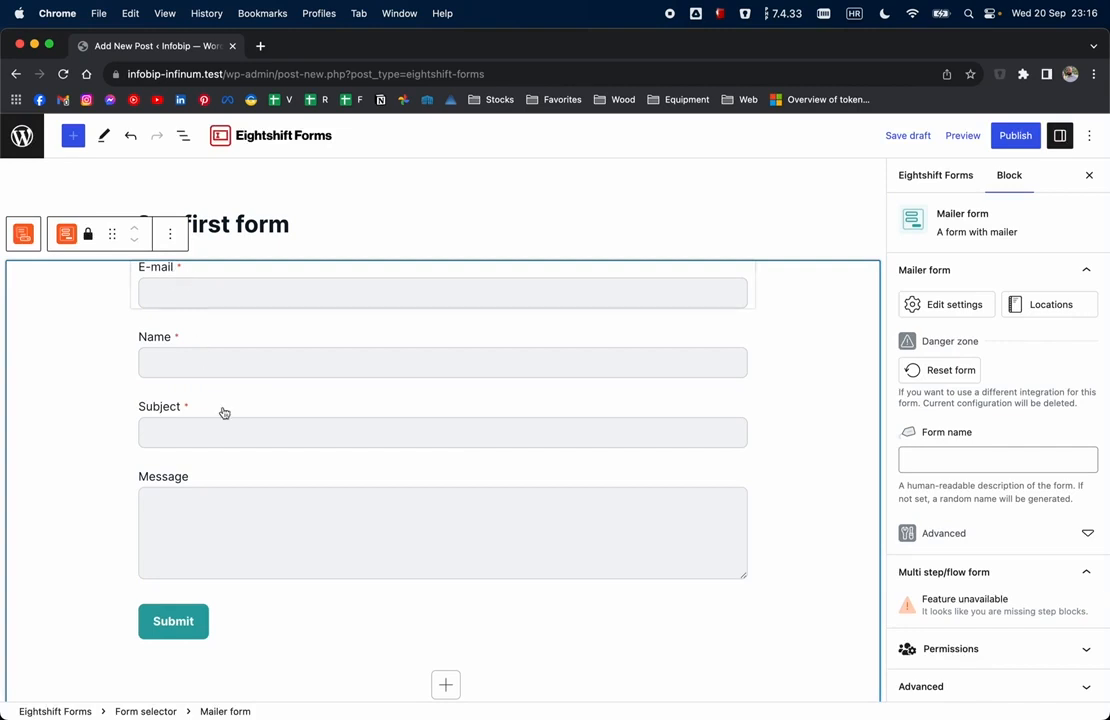
Try reordering the E-mail field by moving it below the Name field and back above it.
{"action": "left_click", "coordinate": [186, 269]}
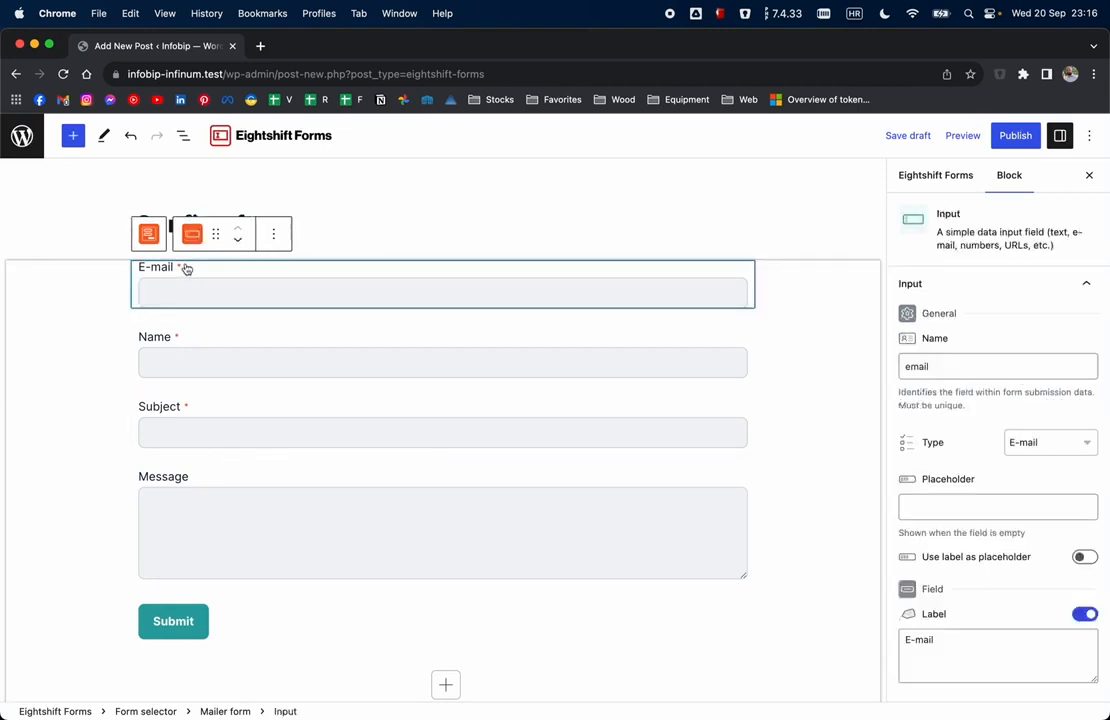
{"action": "left_click", "coordinate": [239, 243]}
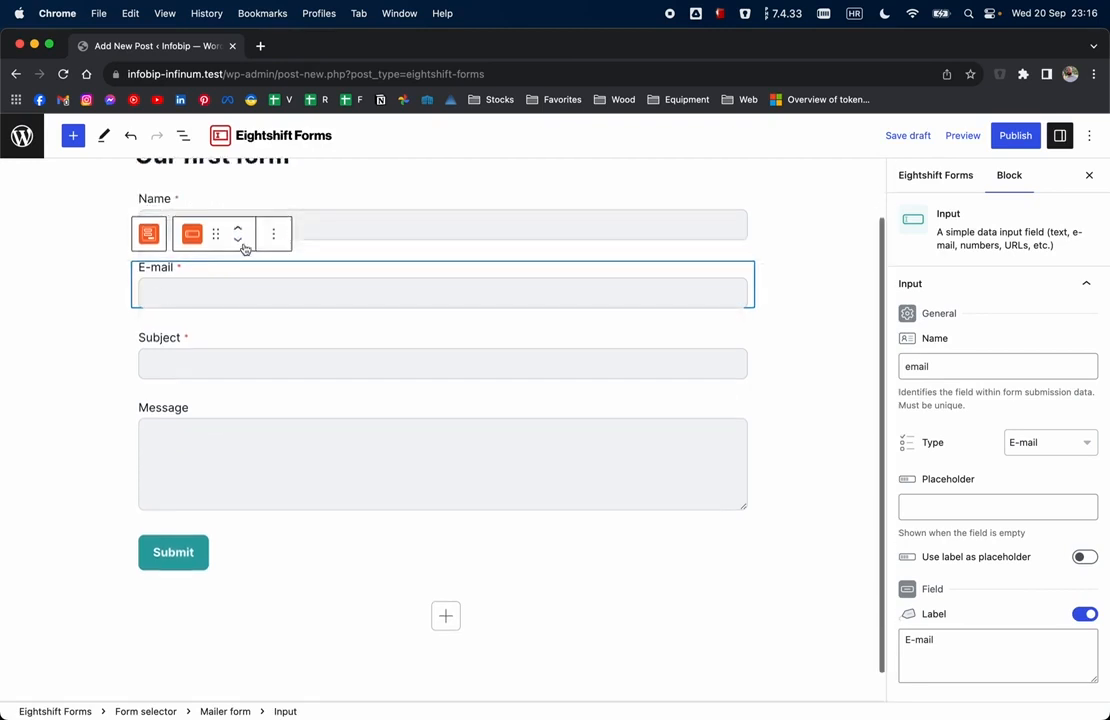
{"action": "left_click", "coordinate": [238, 229]}
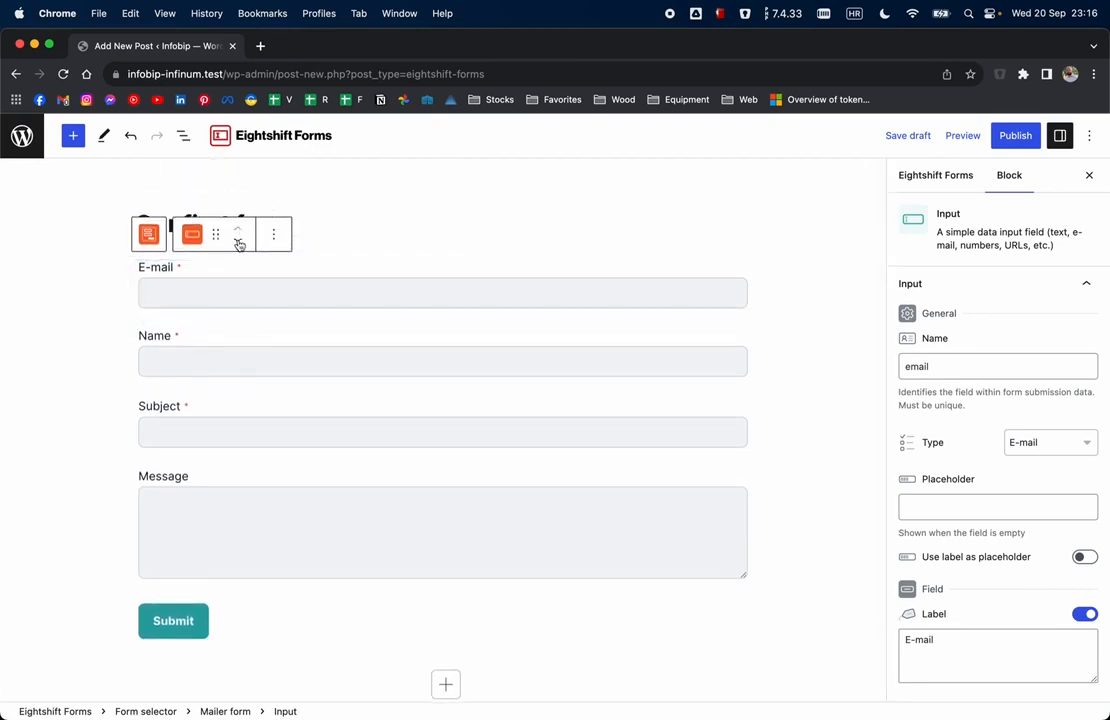
{"action": "left_click", "coordinate": [239, 243]}
{"action": "left_click", "coordinate": [238, 245]}
{"action": "left_click_drag", "start_coordinate": [218, 277], "coordinate": [193, 267]}
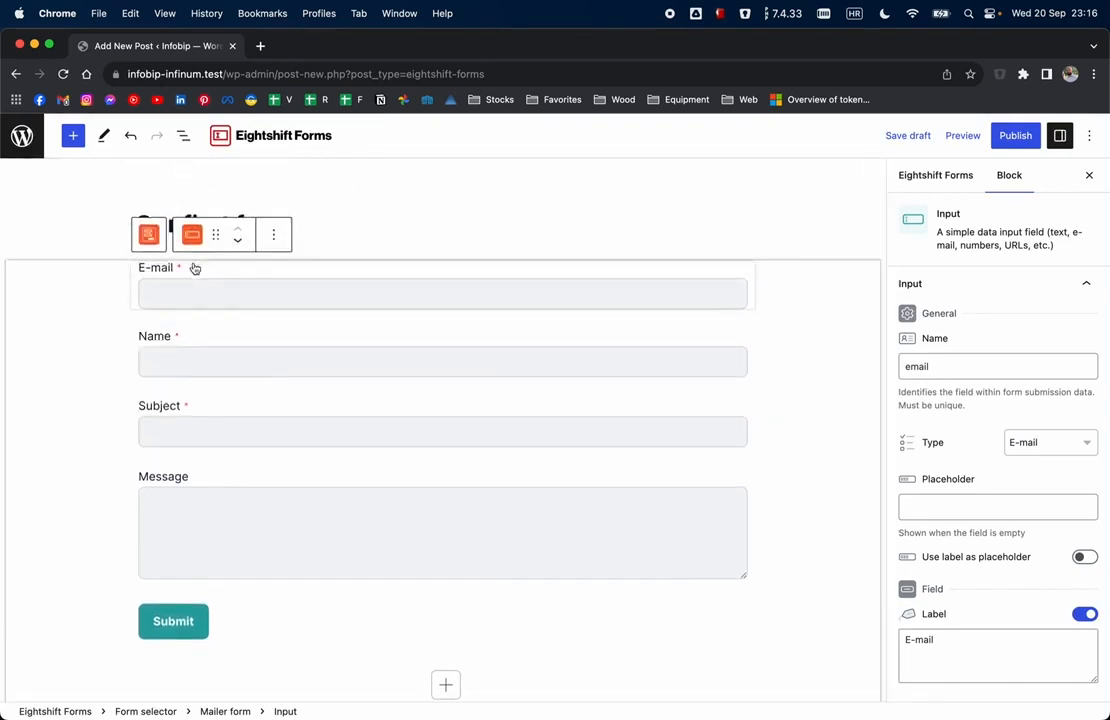
Duplicate the E-mail field and undo the duplication.
{"action": "left_click", "coordinate": [273, 234]}
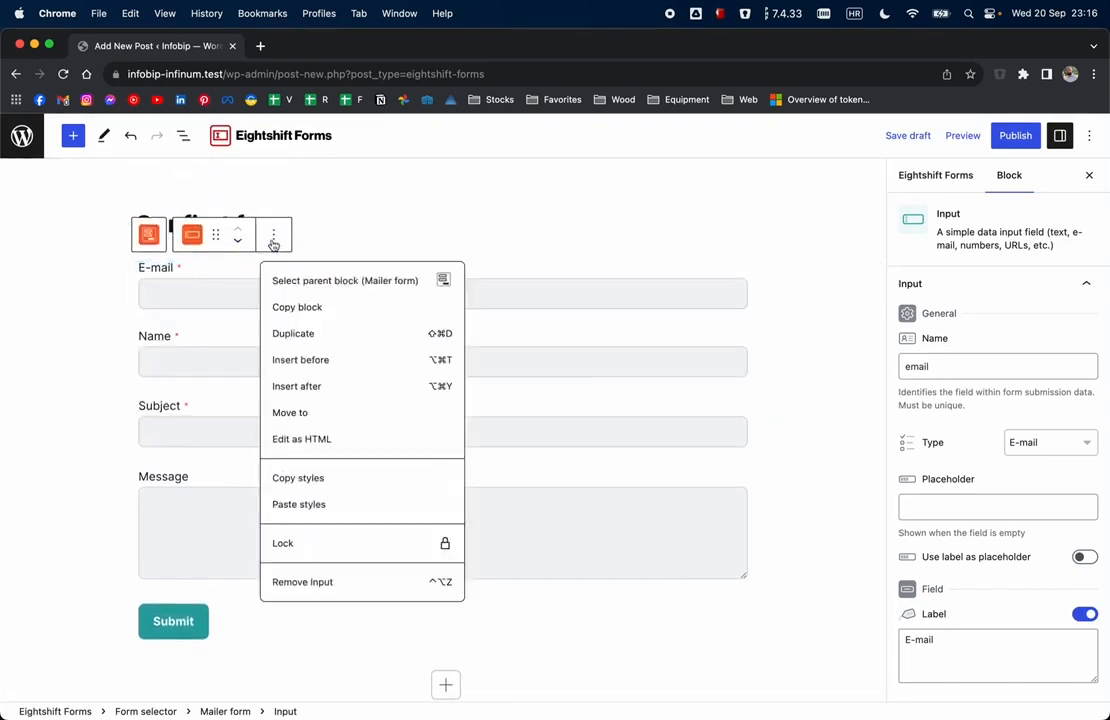
{"action": "left_click", "coordinate": [317, 334]}
{"action": "key", "text": "super+z"}
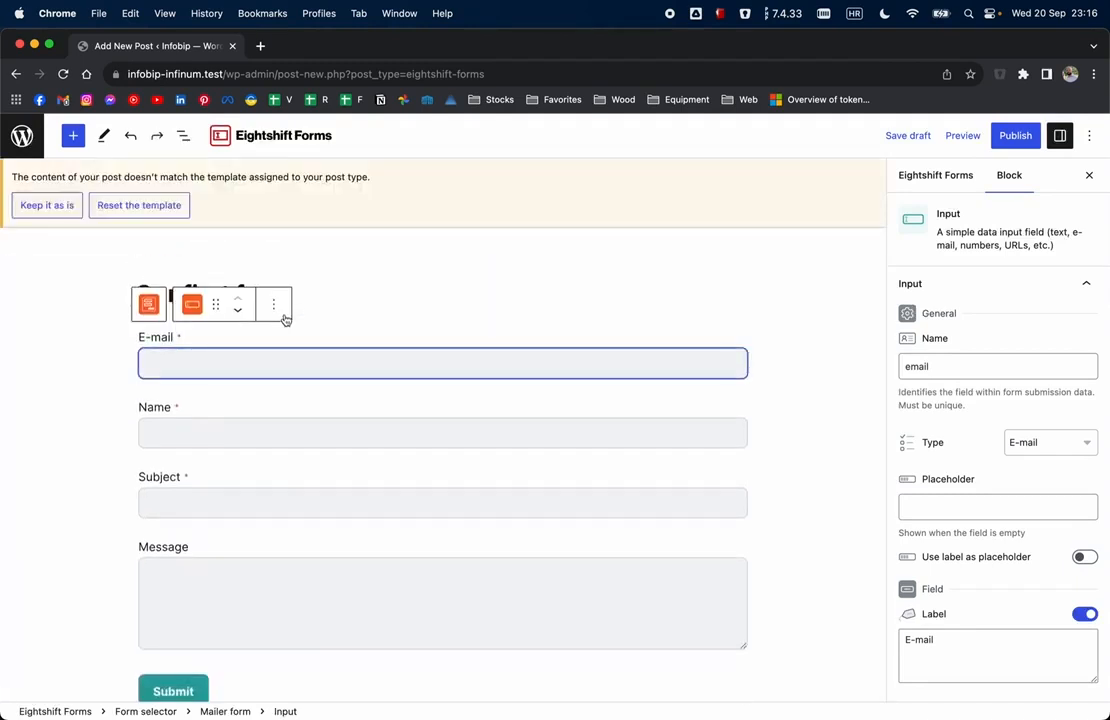
Examine the form's block hierarchy from the Form selector through the Mailer form to its fields, using the List View.
{"action": "left_click", "coordinate": [790, 392]}
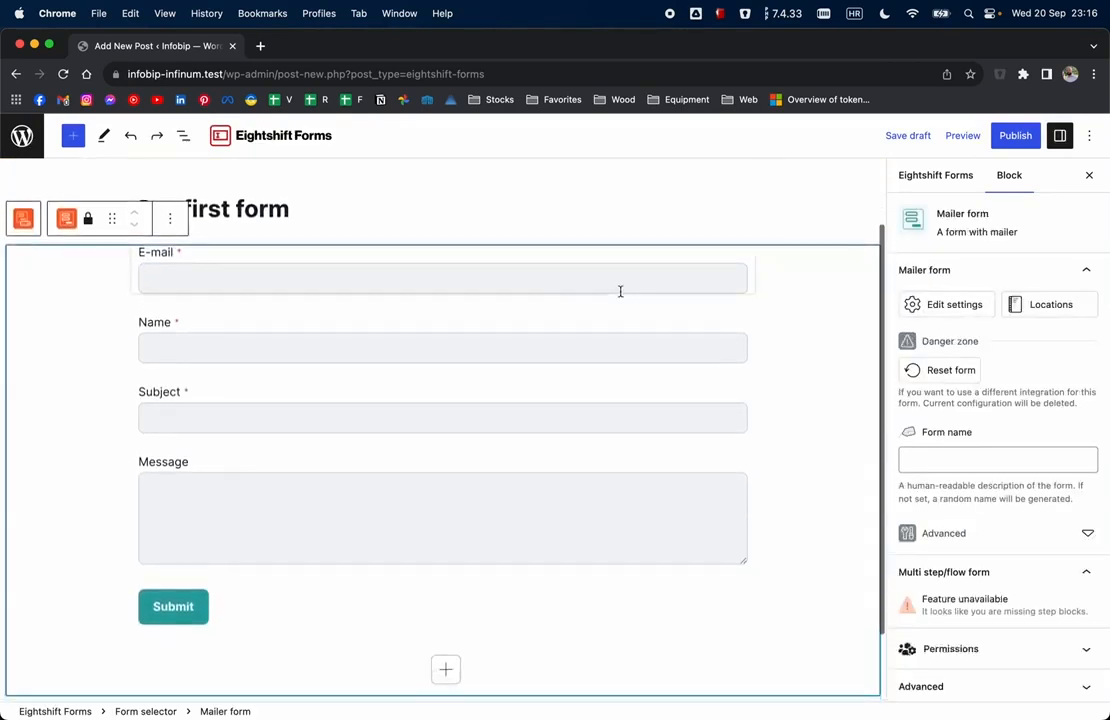
{"action": "scroll", "coordinate": [622, 478], "scroll_direction": "down", "scroll_amount": 1}
{"action": "left_click", "coordinate": [143, 711]}
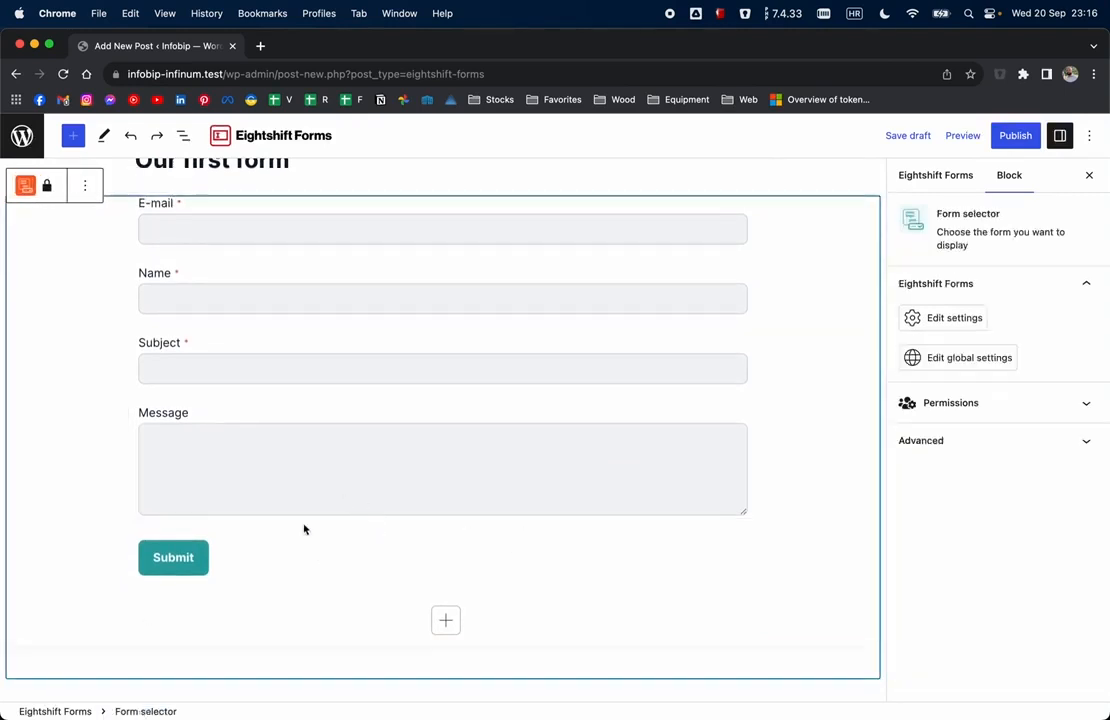
{"action": "left_click", "coordinate": [182, 136]}
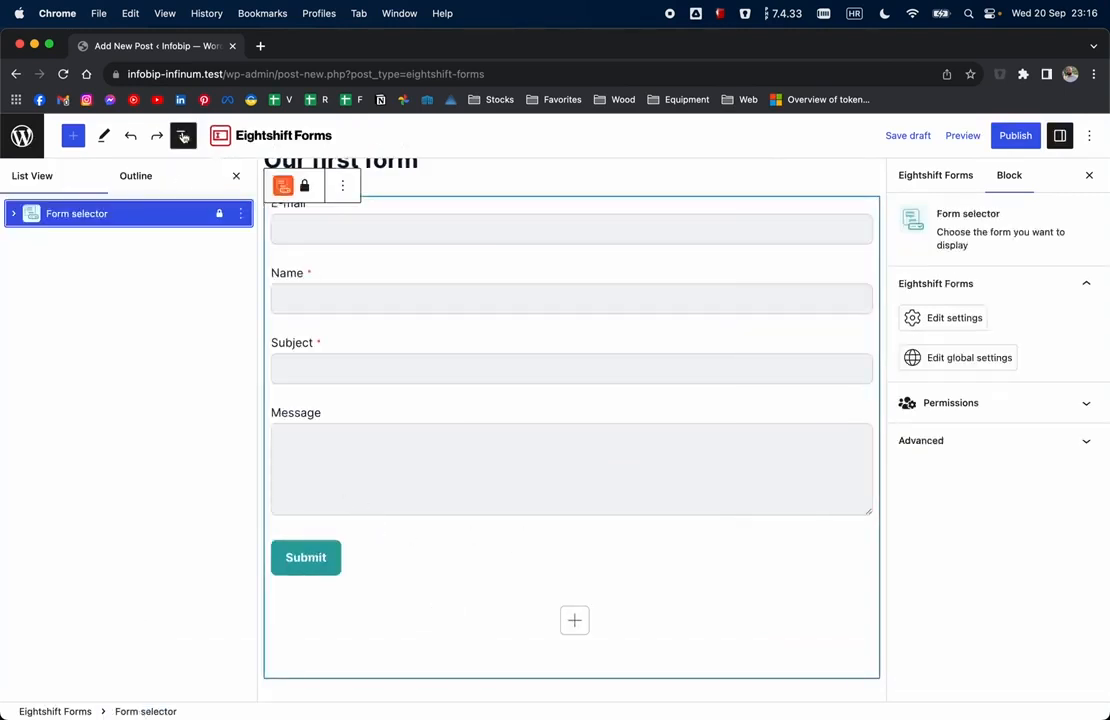
{"action": "left_click", "coordinate": [13, 214]}
{"action": "left_click", "coordinate": [31, 240]}
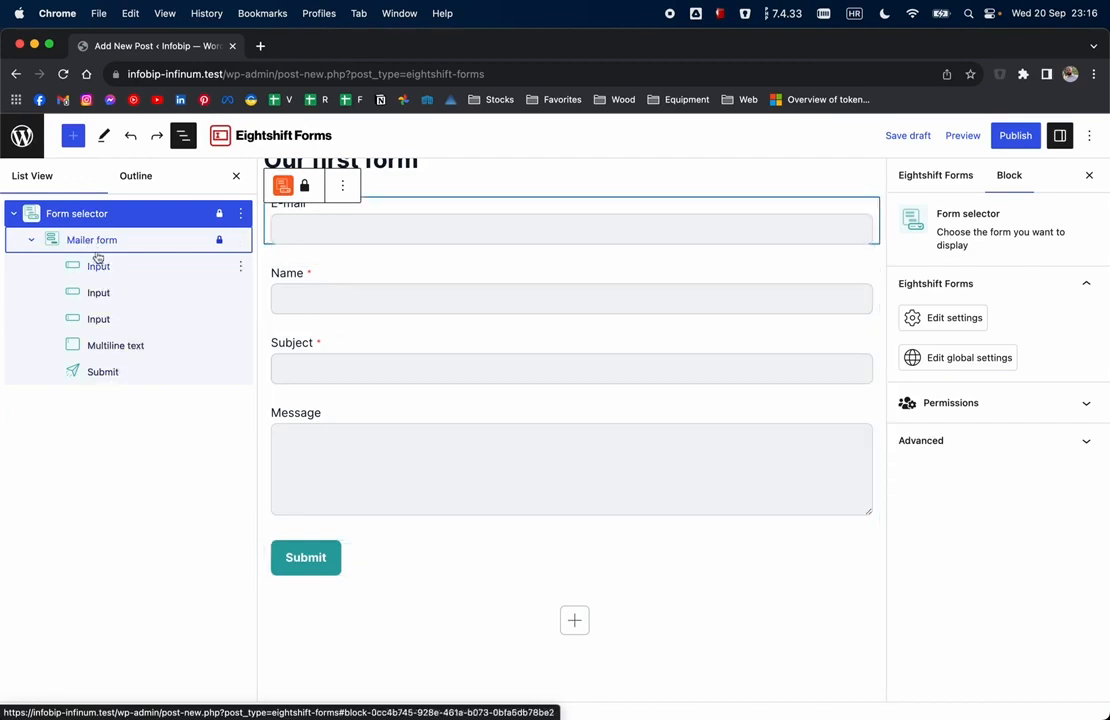
{"action": "left_click", "coordinate": [31, 240]}
{"action": "scroll", "coordinate": [607, 349], "scroll_direction": "up", "scroll_amount": 1}
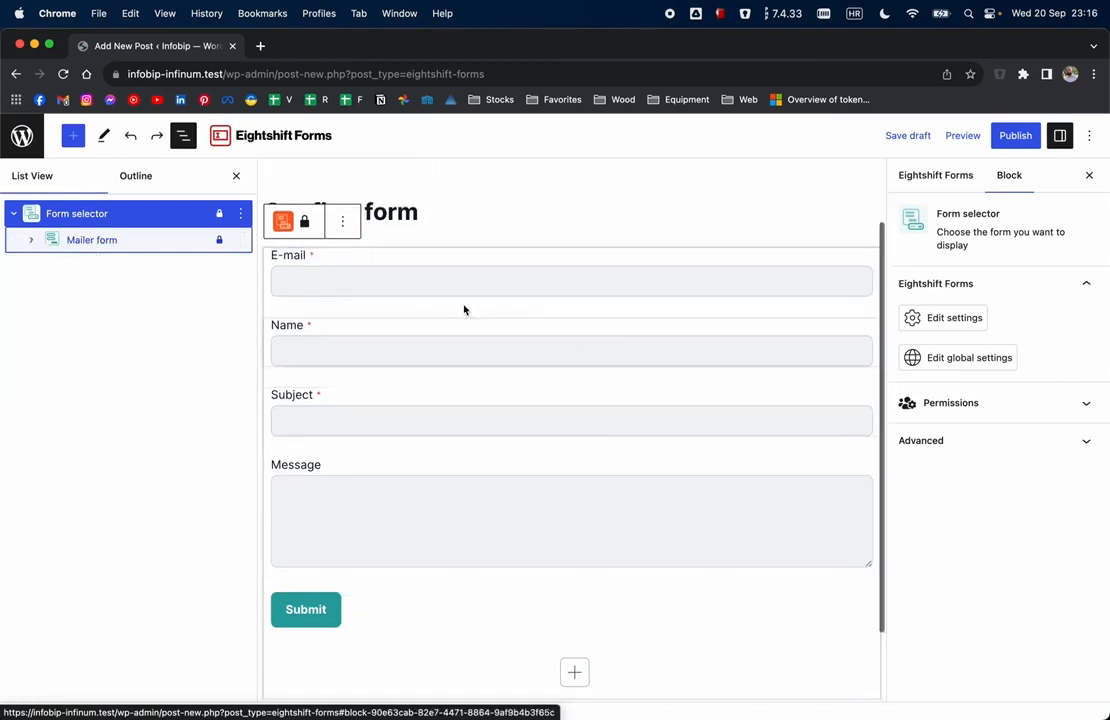
{"action": "left_click", "coordinate": [238, 177]}
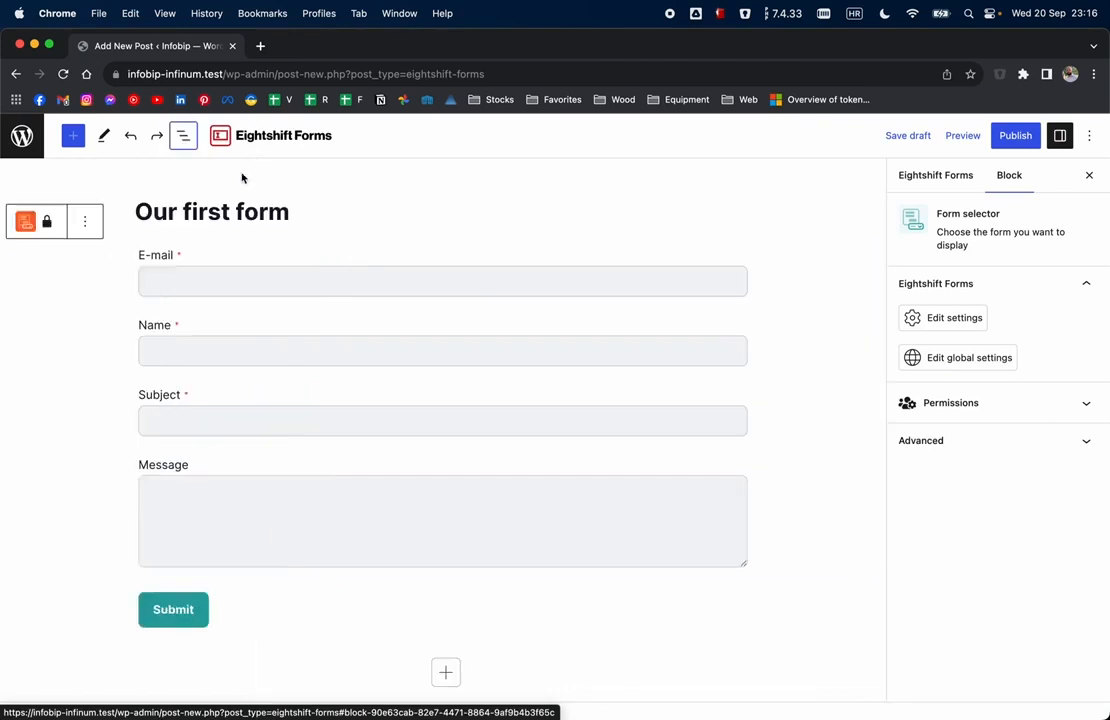
Review the E-mail field's block settings, from its name, type and placeholder to validation, tracking and conditional visibility.
{"action": "left_click", "coordinate": [196, 260]}
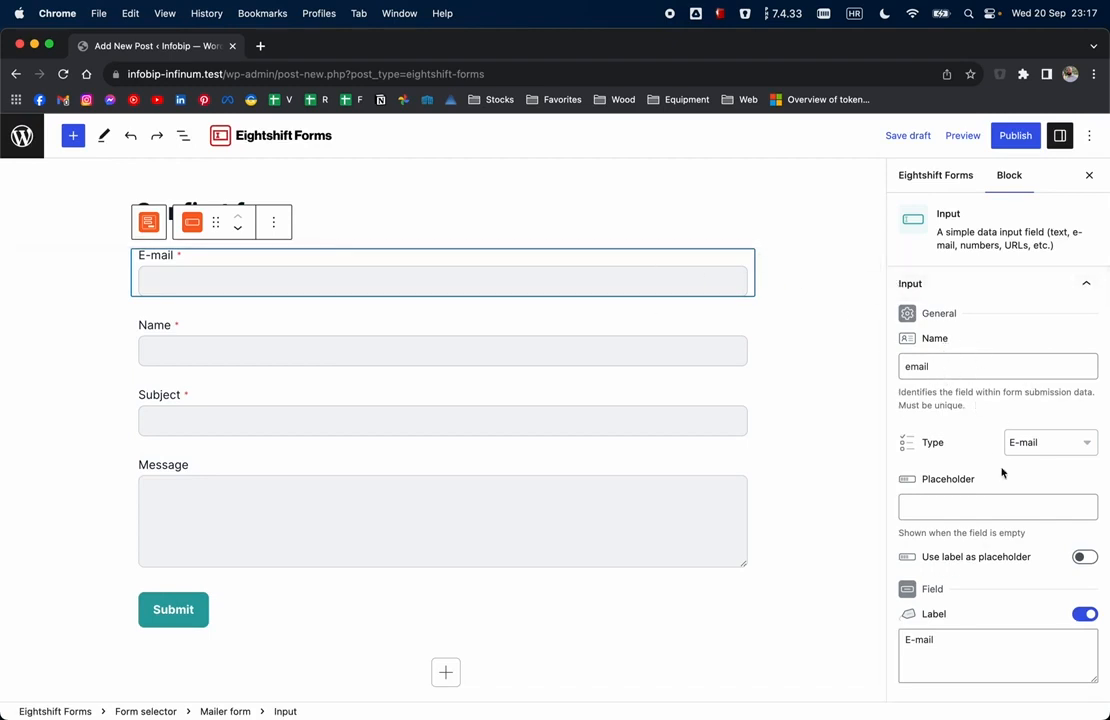
{"action": "left_click", "coordinate": [1040, 446]}
{"action": "left_click", "coordinate": [946, 506]}
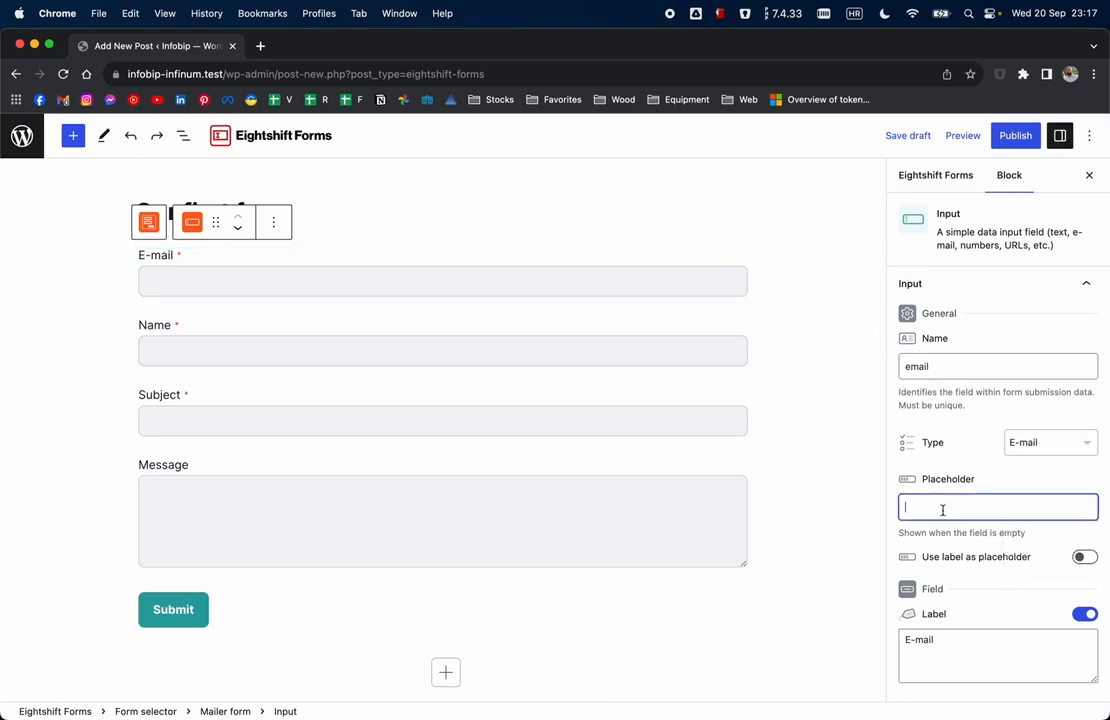
{"action": "scroll", "coordinate": [946, 510], "scroll_direction": "down", "scroll_amount": 5}
{"action": "scroll", "coordinate": [953, 507], "scroll_direction": "down", "scroll_amount": 3}
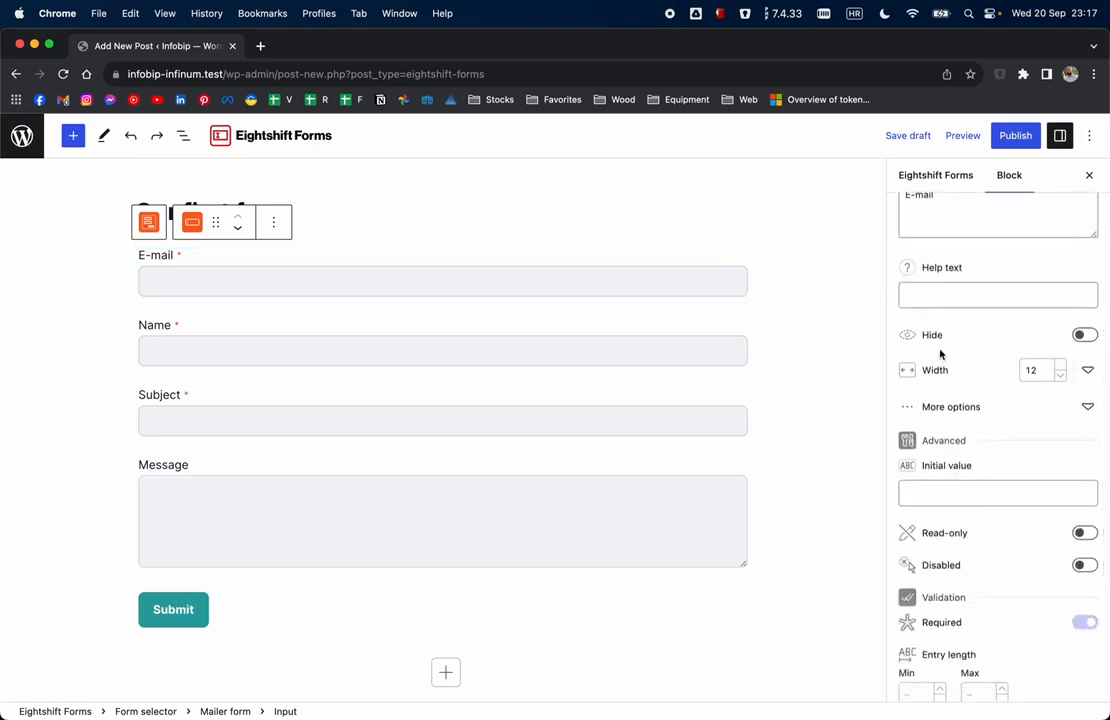
{"action": "scroll", "coordinate": [1004, 389], "scroll_direction": "down", "scroll_amount": 2}
{"action": "scroll", "coordinate": [1016, 520], "scroll_direction": "down", "scroll_amount": 3}
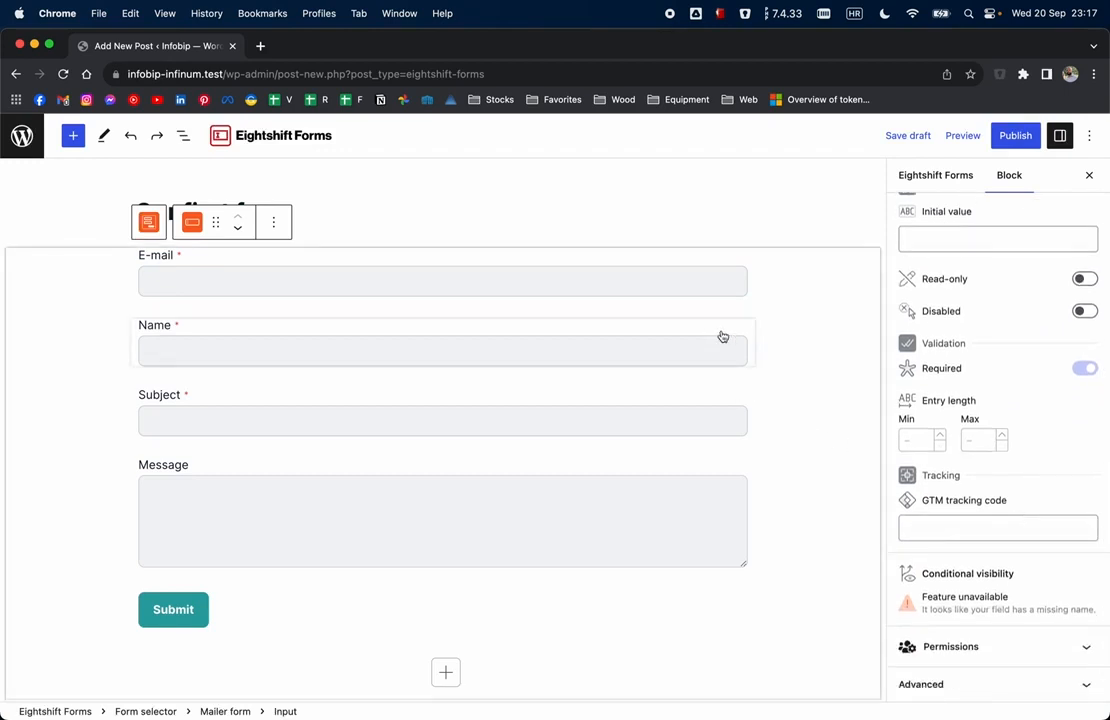
Compare the block settings of the Subject, Name and E-mail fields.
{"action": "left_click", "coordinate": [525, 419]}
{"action": "left_click", "coordinate": [501, 337]}
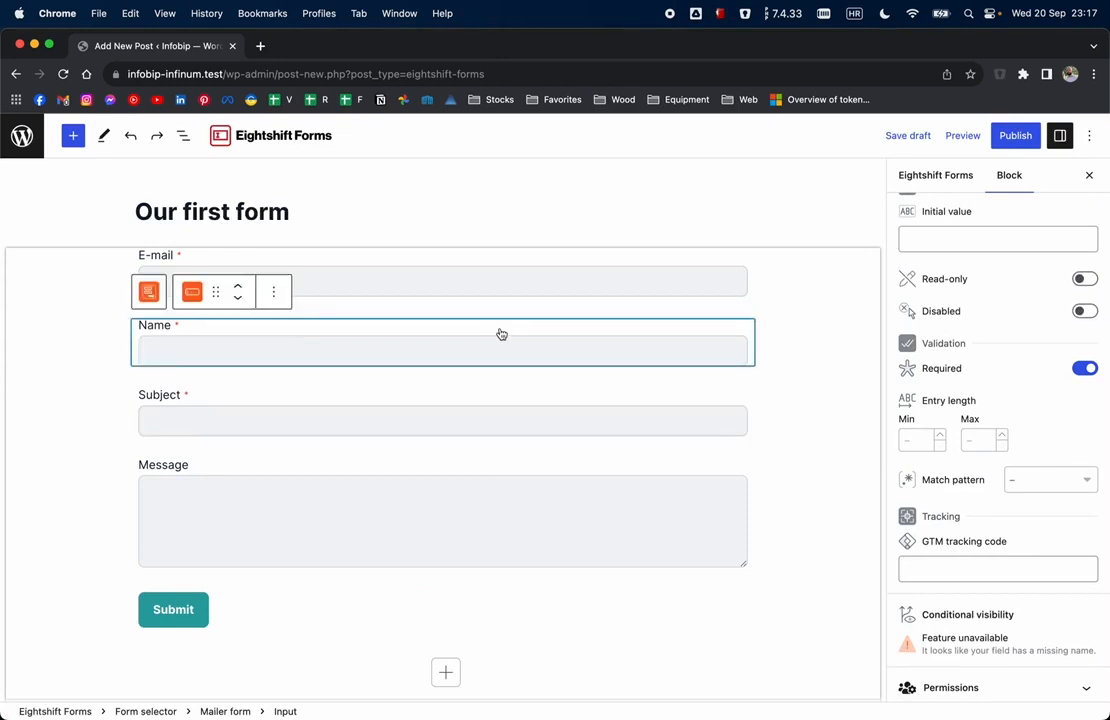
{"action": "left_click", "coordinate": [486, 268]}
Clear the Message field's name identifier and inspect the warning marker on the field.
{"action": "left_click", "coordinate": [505, 479]}
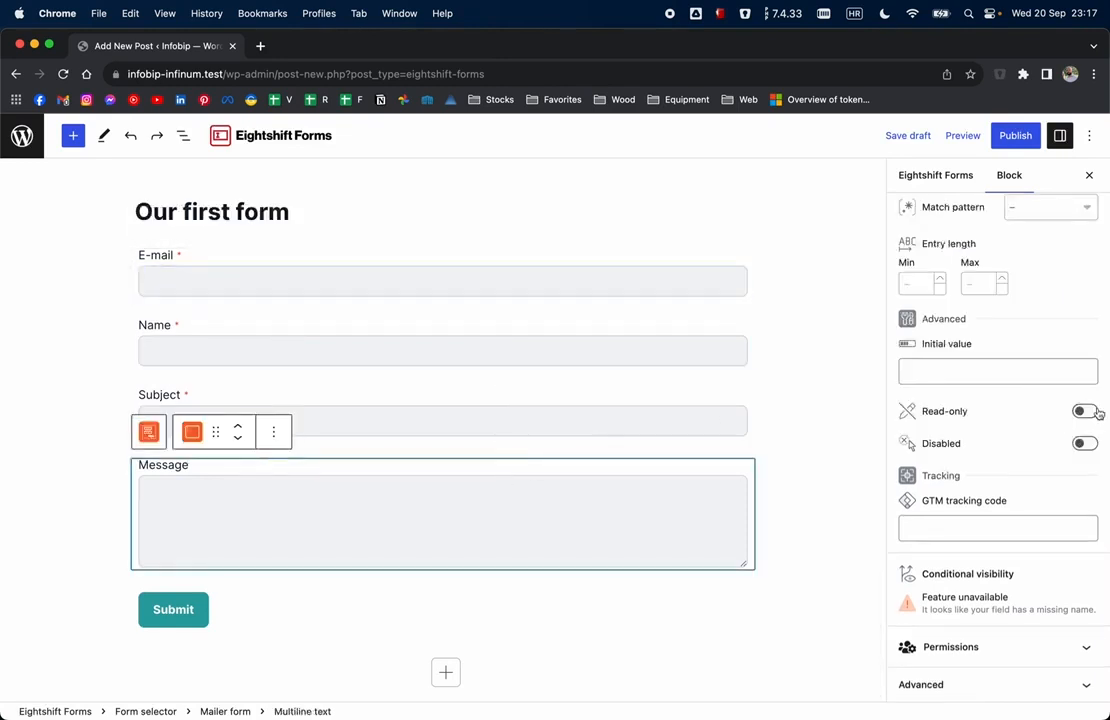
{"action": "scroll", "coordinate": [1065, 405], "scroll_direction": "up", "scroll_amount": 10}
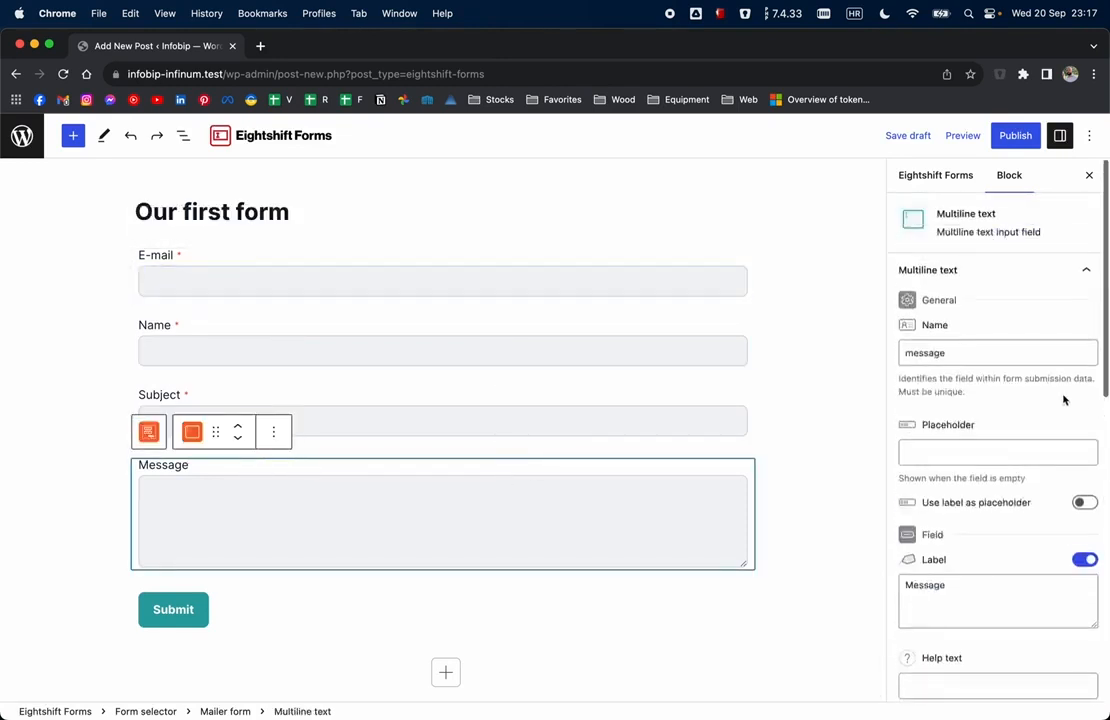
{"action": "left_click", "coordinate": [954, 352]}
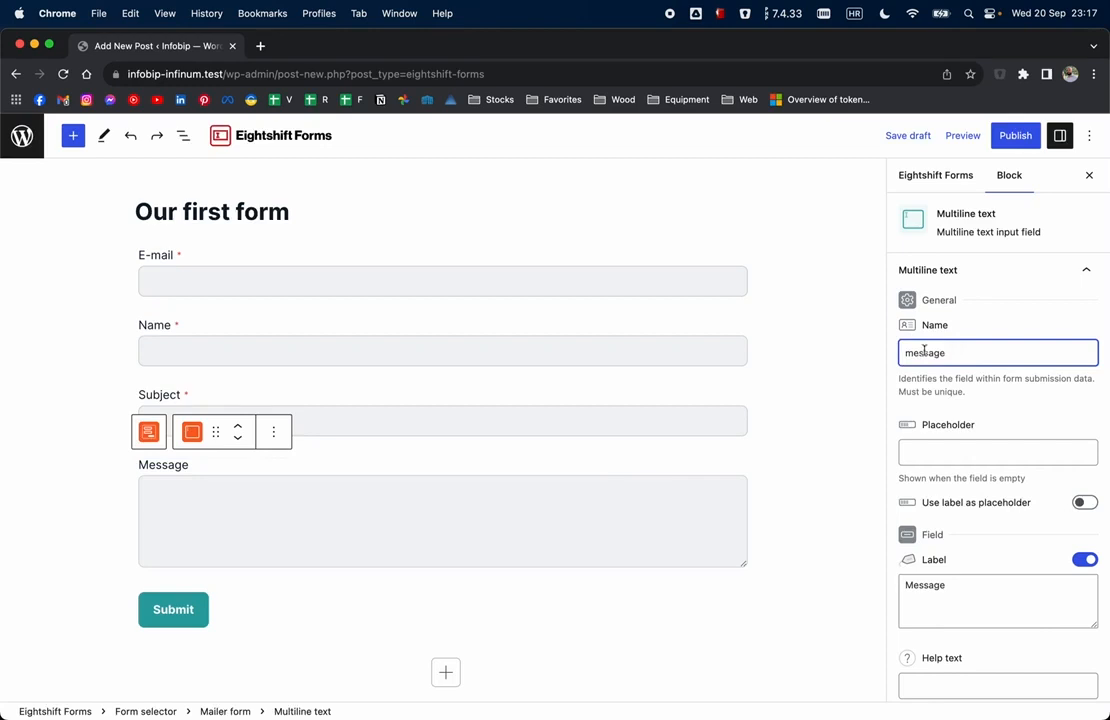
{"action": "double_click", "coordinate": [924, 352]}
{"action": "key", "text": "BackSpace"}
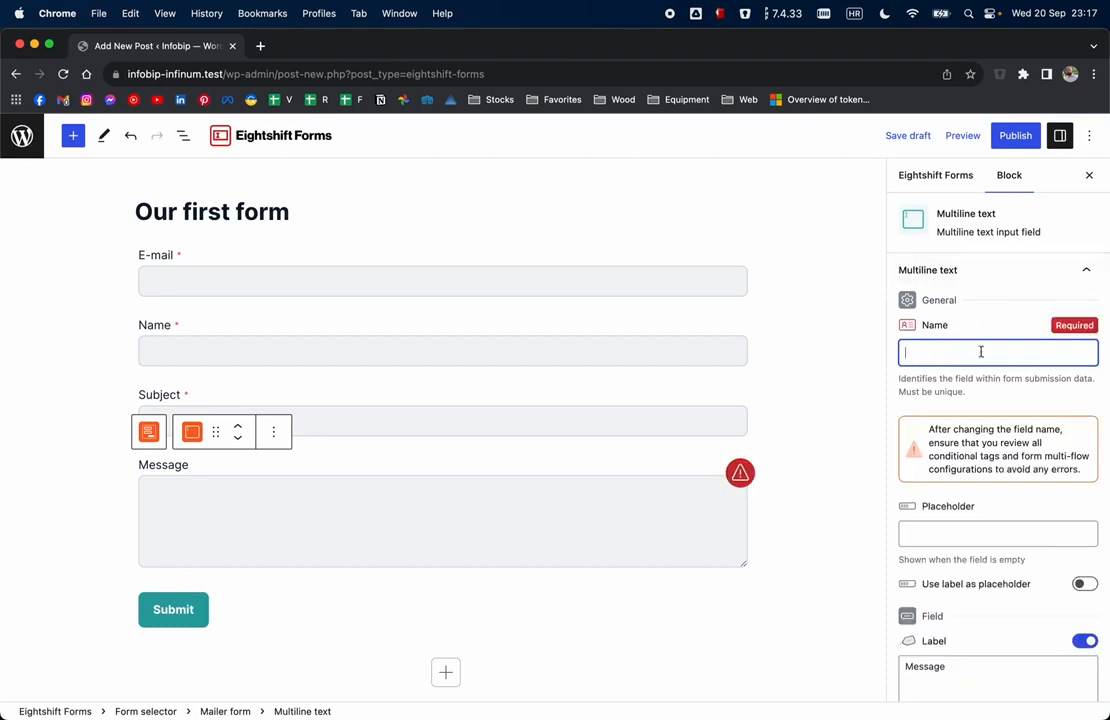
{"action": "mouse_move", "coordinate": [1073, 327]}
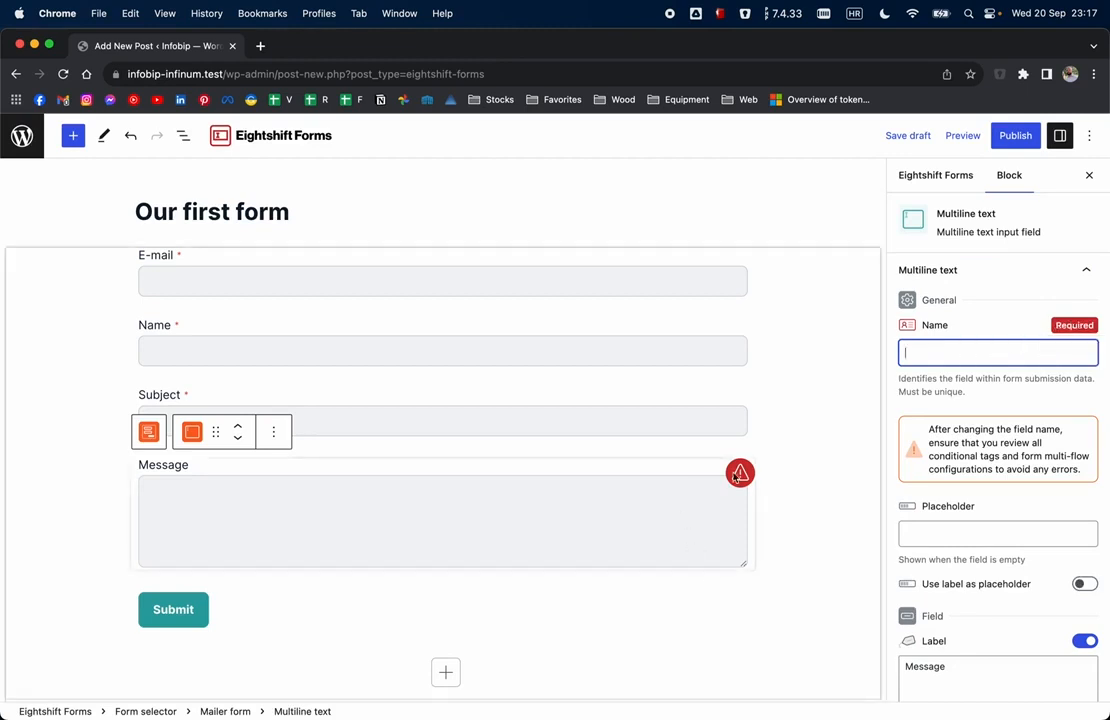
{"action": "mouse_move", "coordinate": [743, 478]}
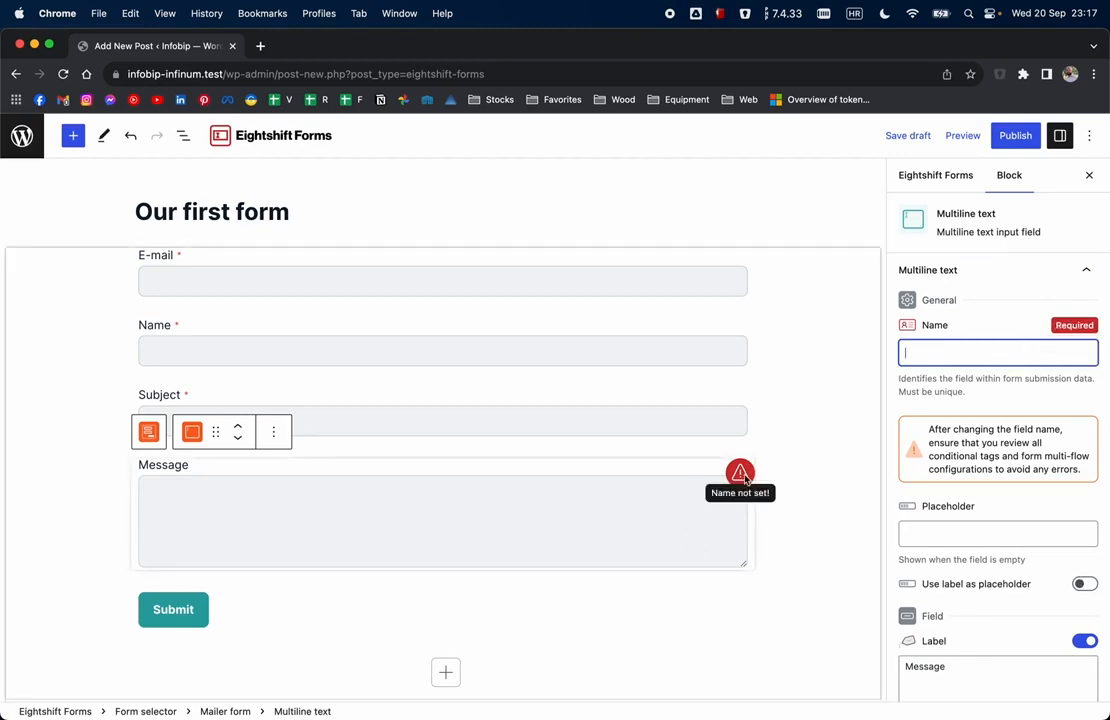
Try "aaaa" as the Message field's name identifier and replace that entry.
{"action": "type", "text": "aaaa"}
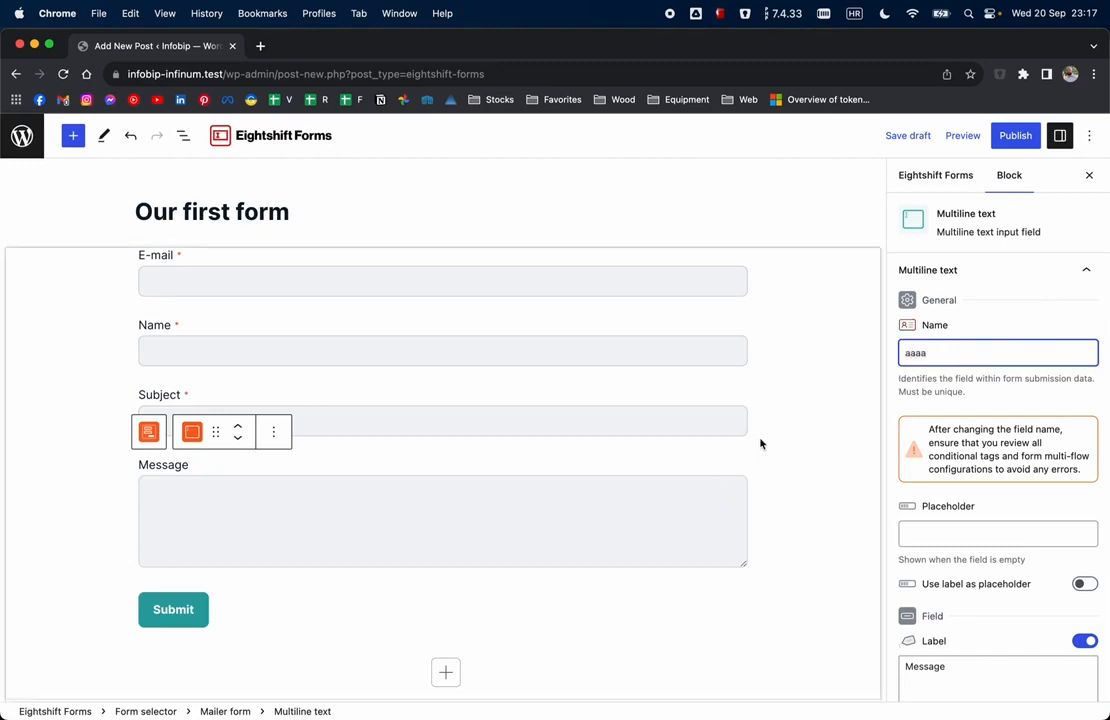
{"action": "key", "text": "super+a"}
{"action": "type", "text": "m"}
Reset the Mailer form so a different form type can be chosen.
{"action": "scroll", "coordinate": [894, 545], "scroll_direction": "down", "scroll_amount": 3}
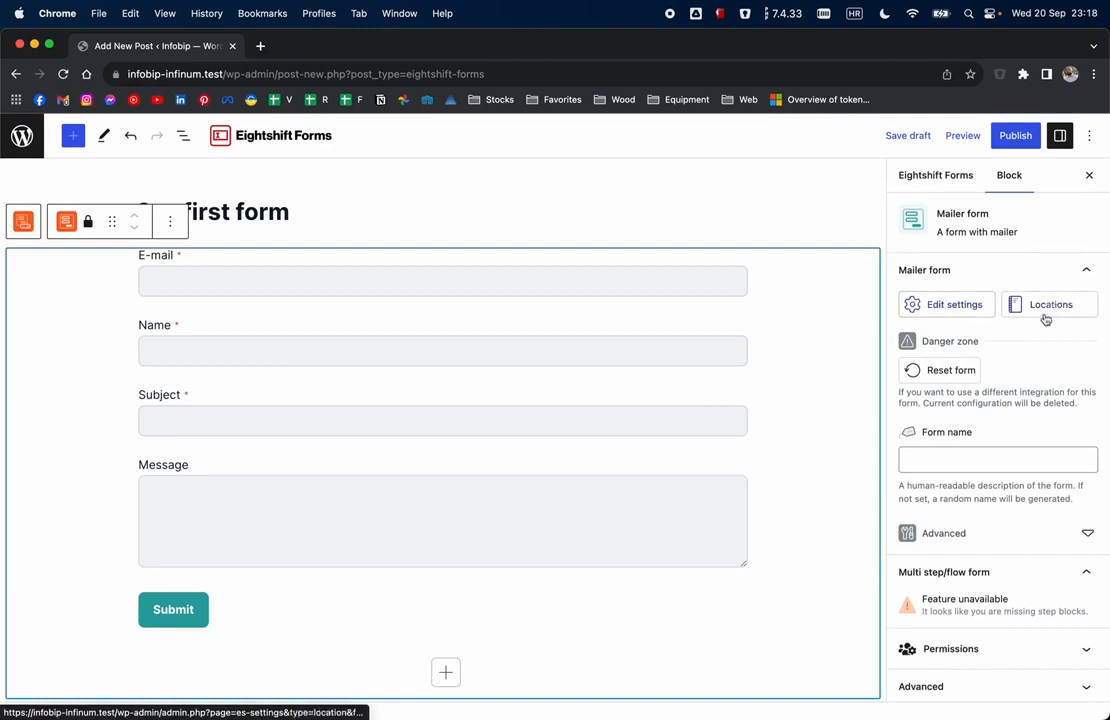
{"action": "left_click", "coordinate": [948, 372]}
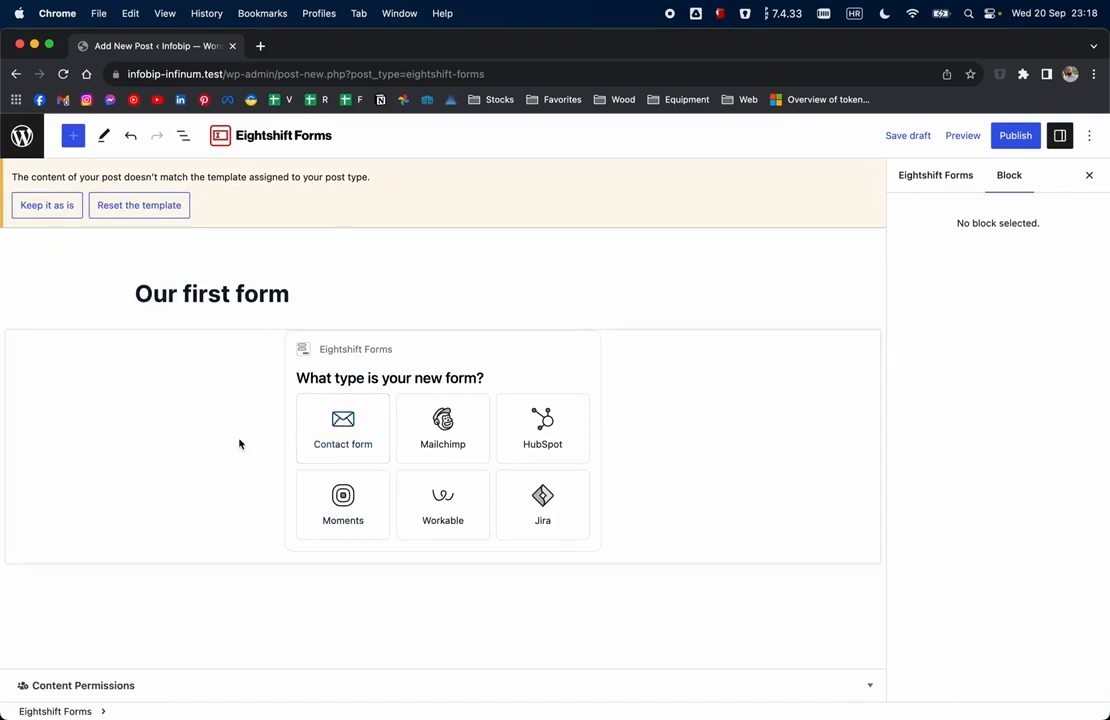
Choose Contact form as the new form's type and expand the mailer form's advanced options.
{"action": "left_click", "coordinate": [362, 435]}
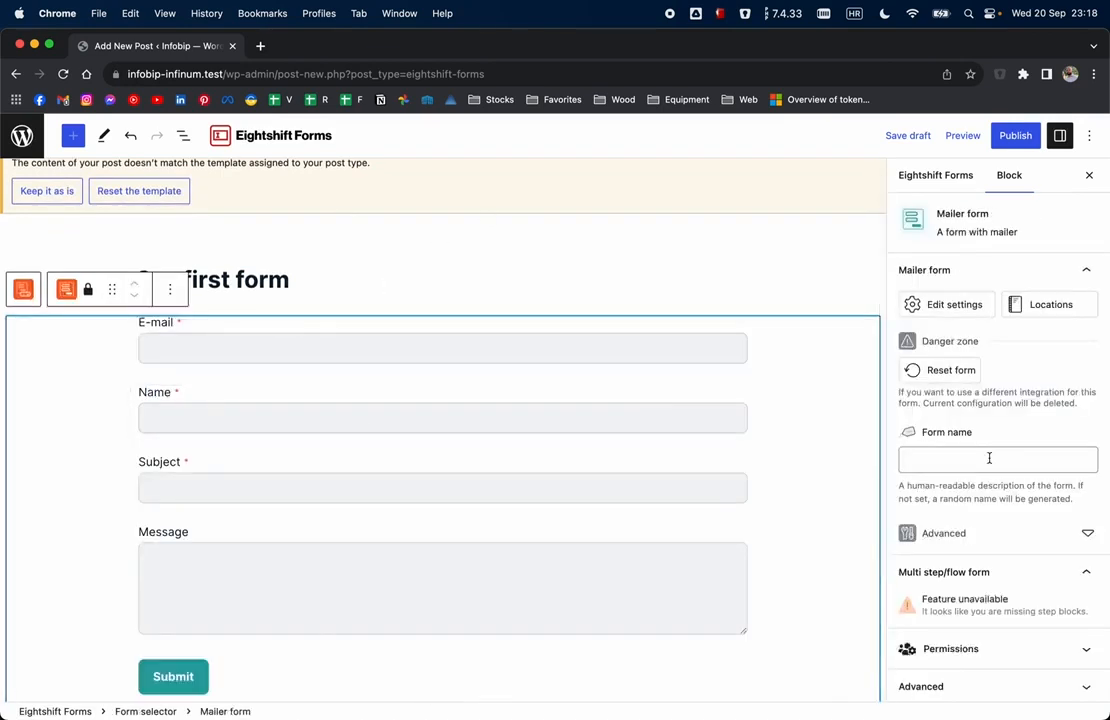
{"action": "left_click", "coordinate": [1087, 534]}
{"action": "scroll", "coordinate": [1087, 540], "scroll_direction": "down", "scroll_amount": 5}
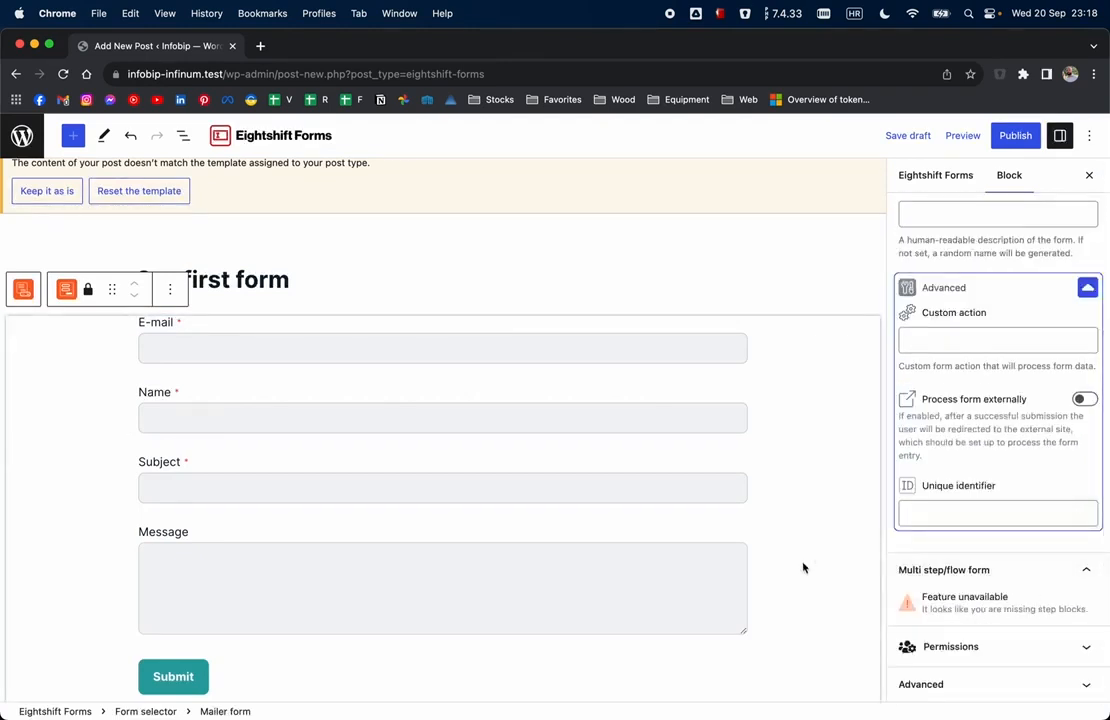
{"action": "scroll", "coordinate": [802, 567], "scroll_direction": "down", "scroll_amount": 2}
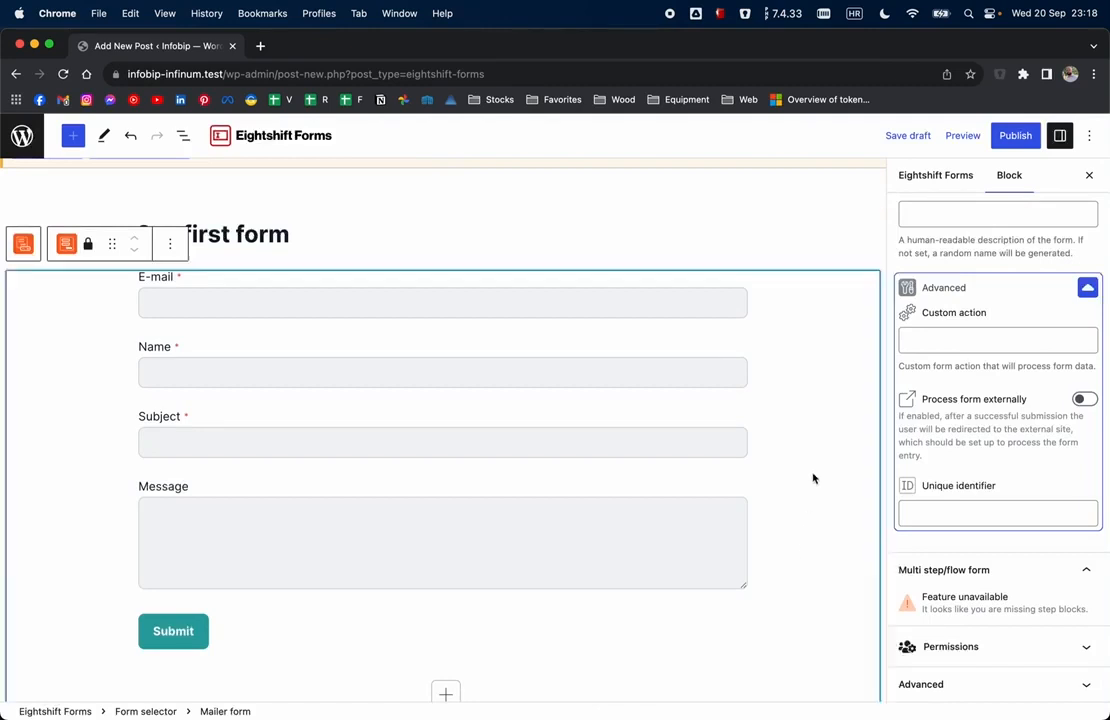
Publish the form and check the locations where it is used.
{"action": "left_click", "coordinate": [1012, 137]}
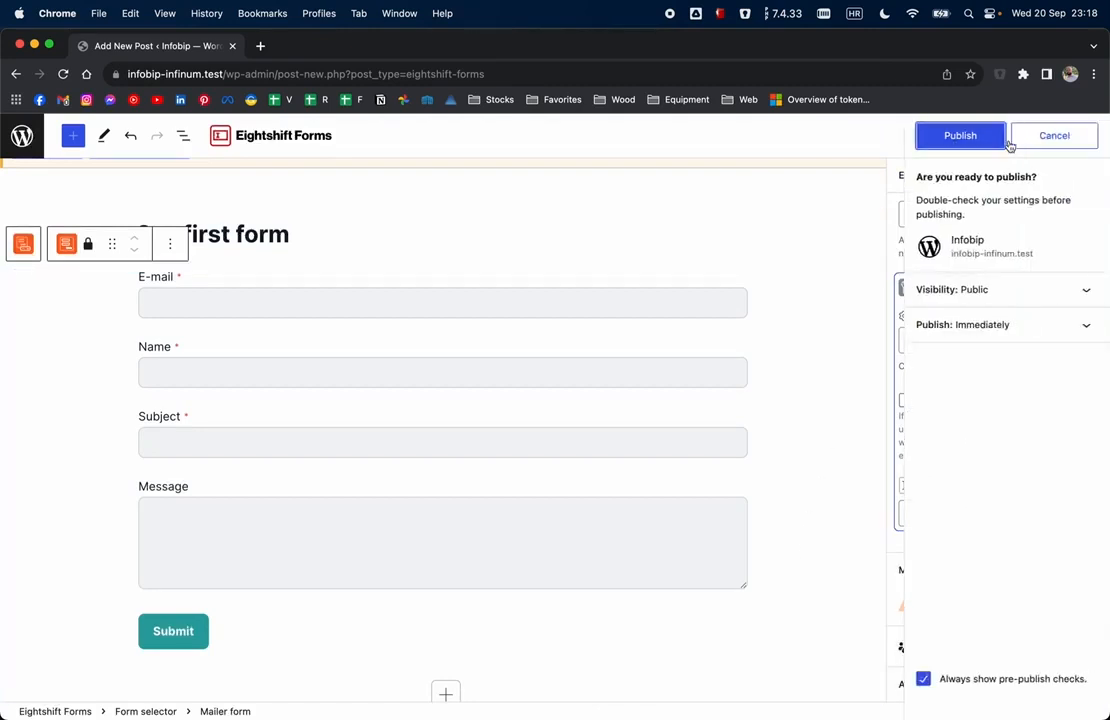
{"action": "left_click", "coordinate": [970, 140]}
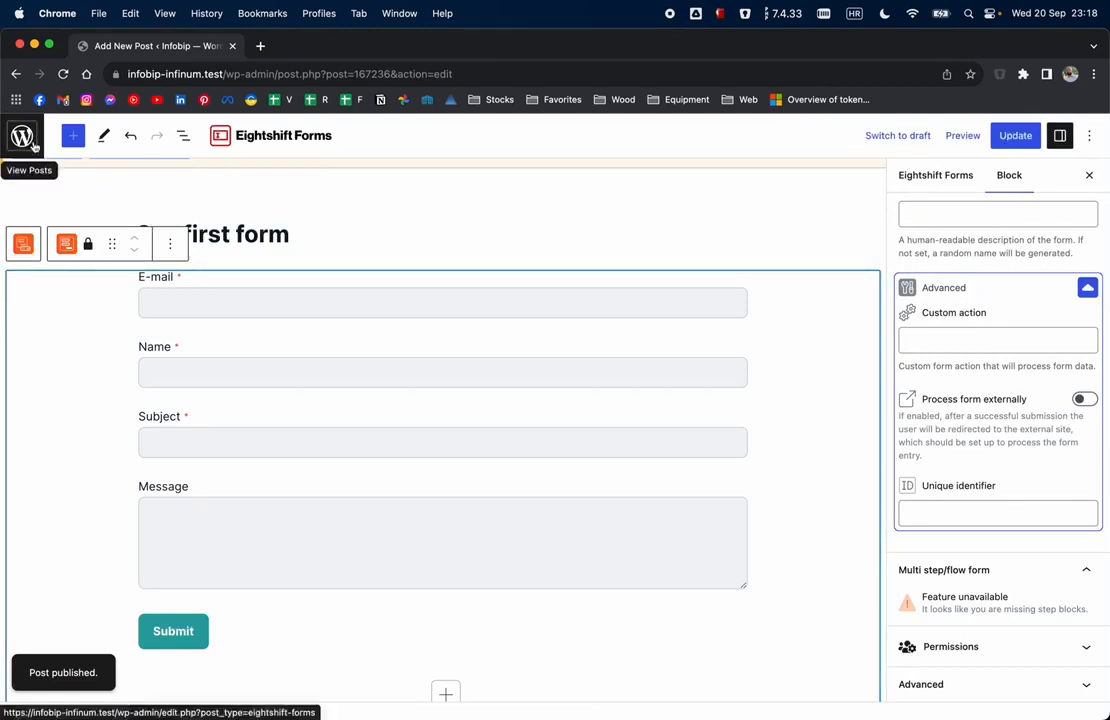
{"action": "scroll", "coordinate": [1021, 386], "scroll_direction": "up", "scroll_amount": 3}
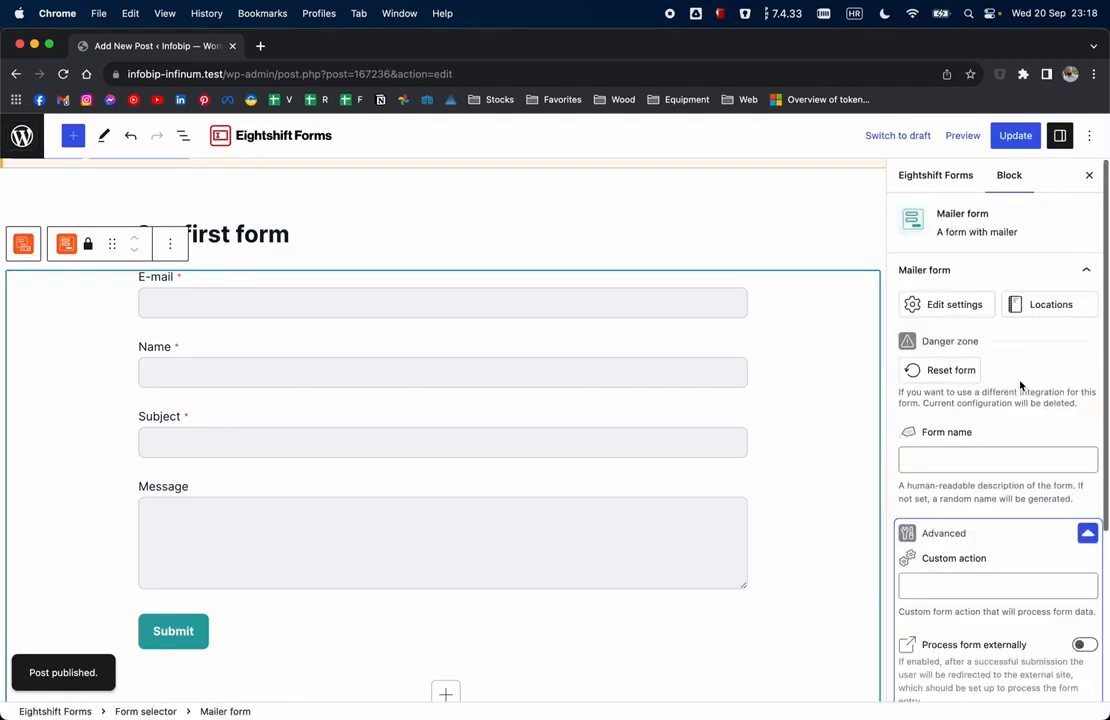
{"action": "left_click", "coordinate": [1046, 307]}
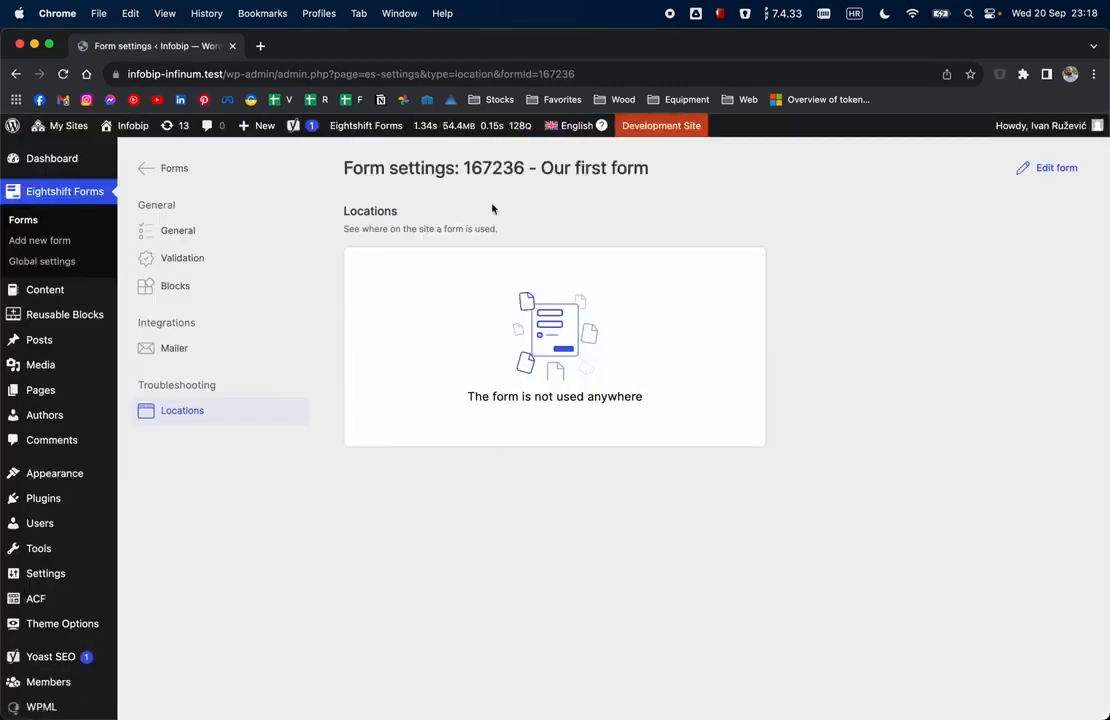
Create a new WordPress page titled "New page".
{"action": "mouse_move", "coordinate": [46, 398]}
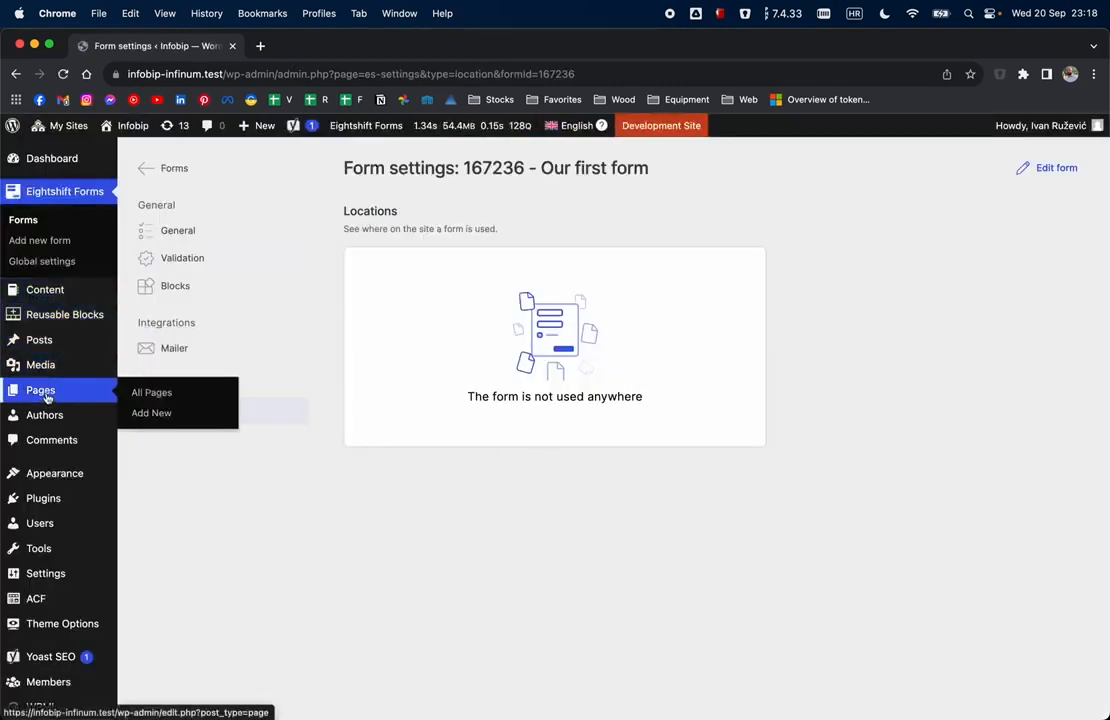
{"action": "left_click", "coordinate": [150, 413]}
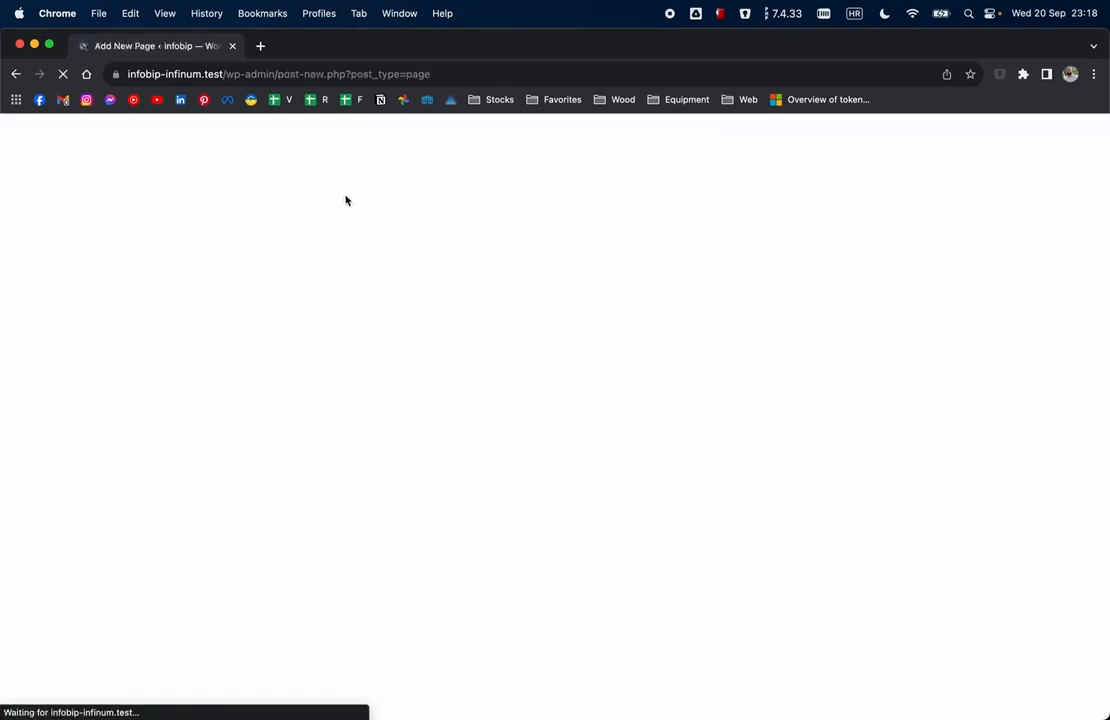
{"action": "type", "text": "Nu"}
{"action": "key", "text": "BackSpace"}
{"action": "type", "text": "e"}
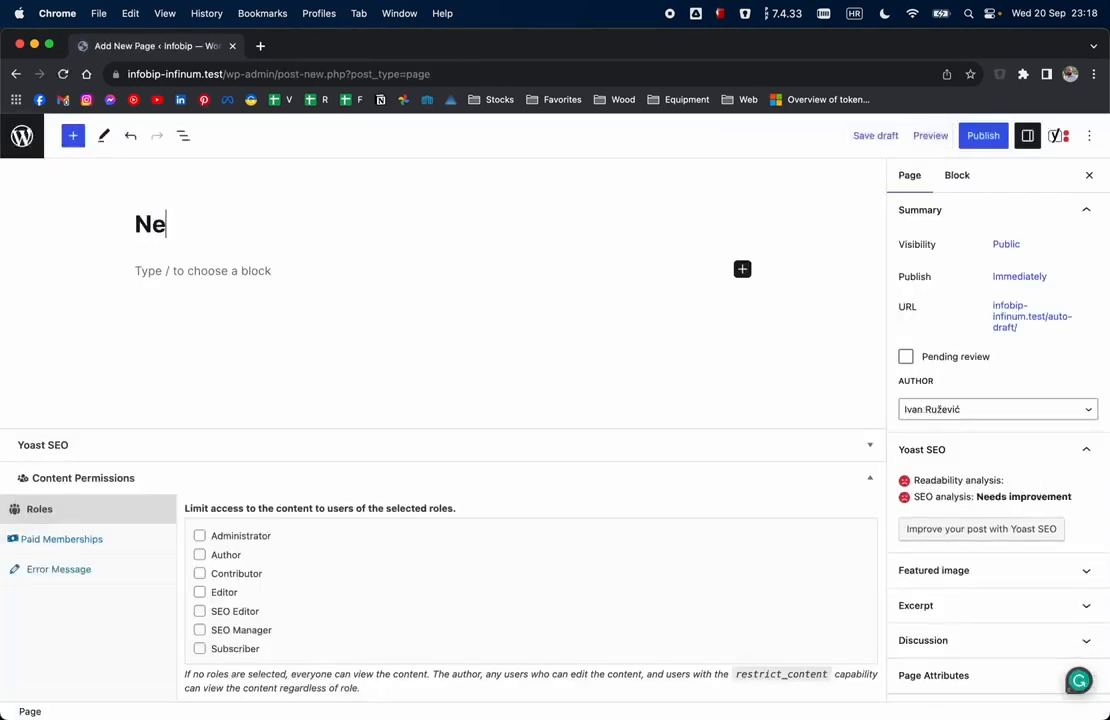
{"action": "type", "text": "w page"}
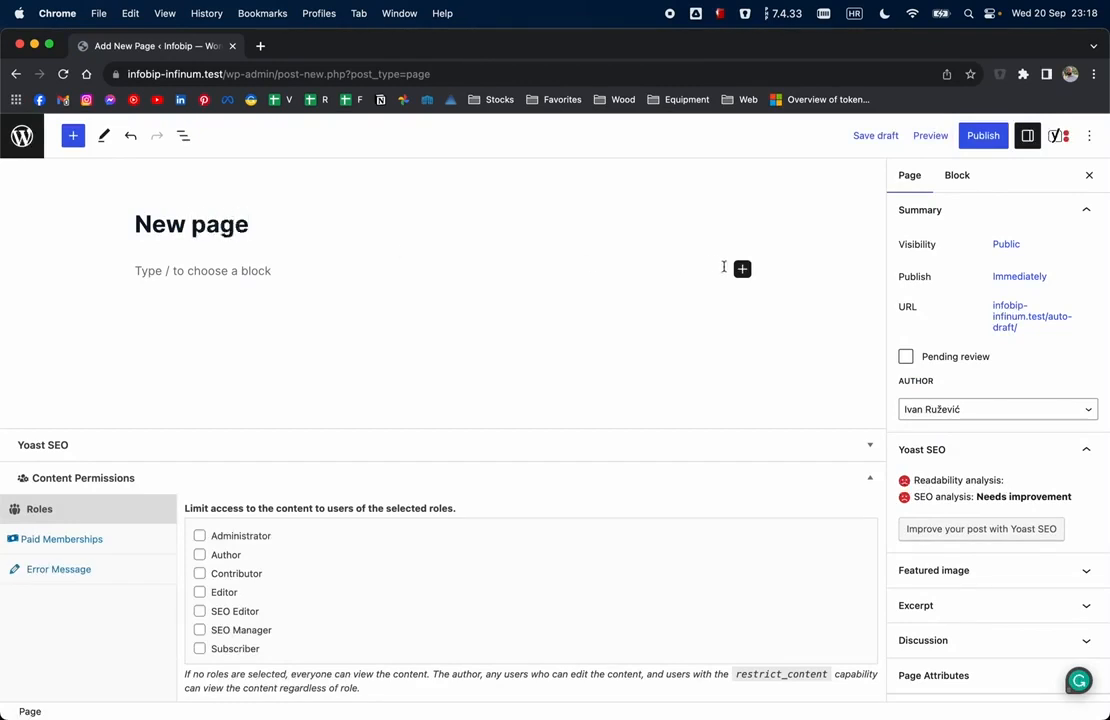
Add a Heading block with the text "new form" below the page title.
{"action": "left_click", "coordinate": [741, 270]}
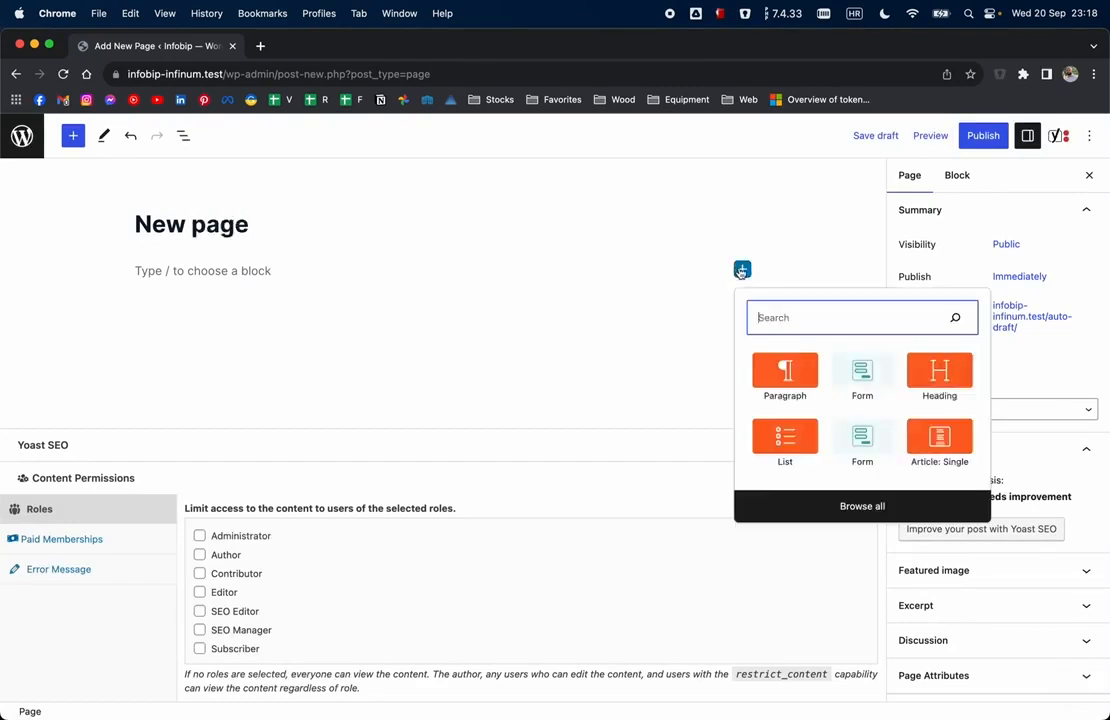
{"action": "left_click", "coordinate": [939, 375]}
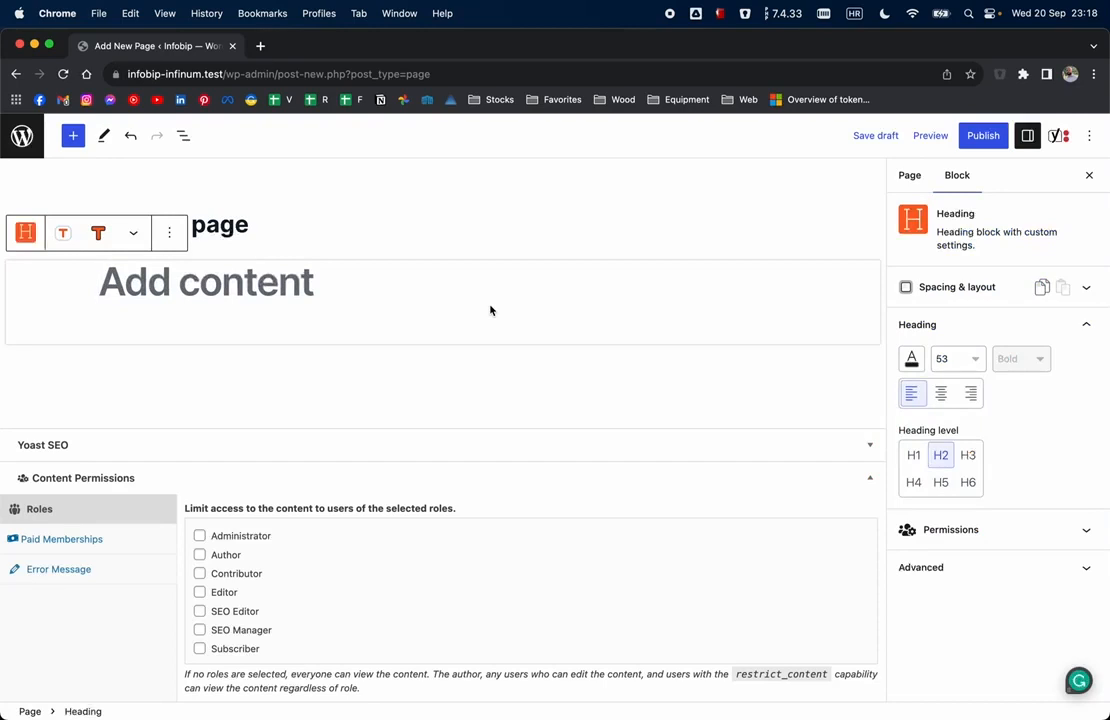
{"action": "type", "text": "new form"}
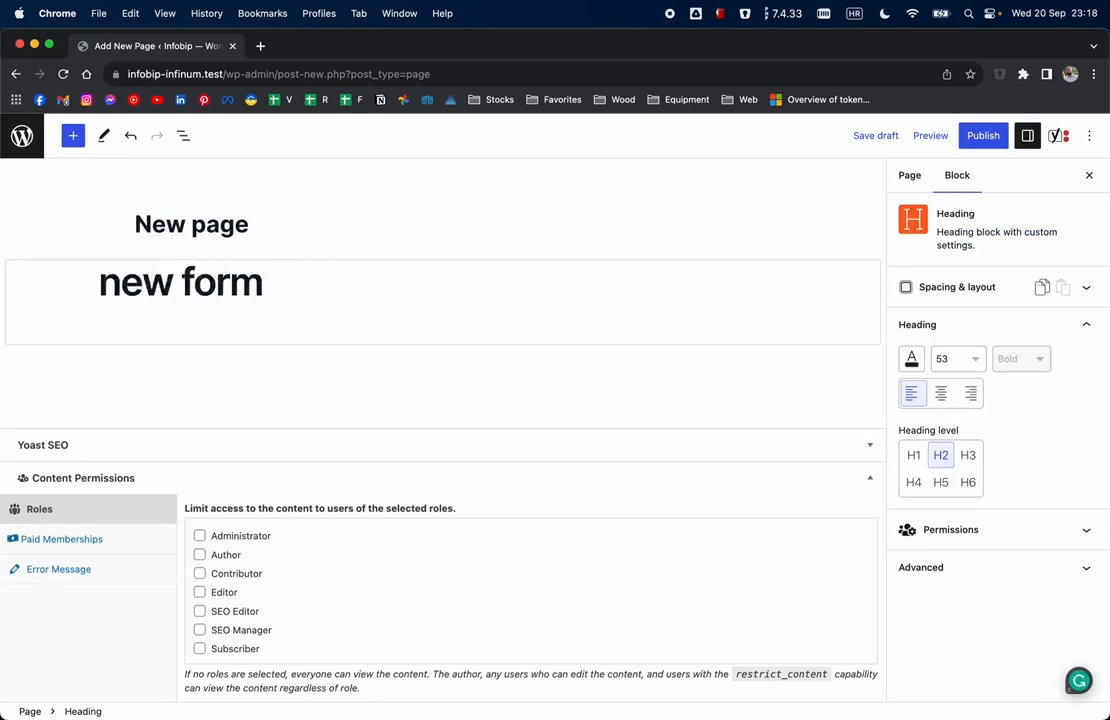
Insert an Eightshift Forms Form block below the "new form" heading.
{"action": "left_click", "coordinate": [70, 135]}
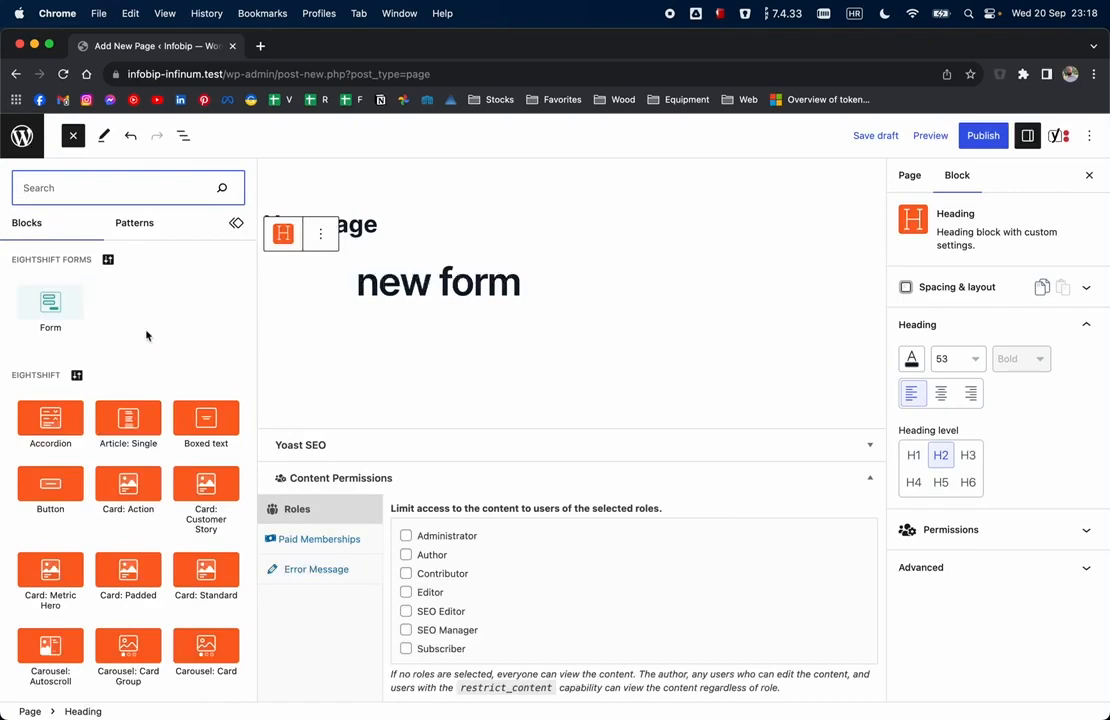
{"action": "mouse_move", "coordinate": [55, 300]}
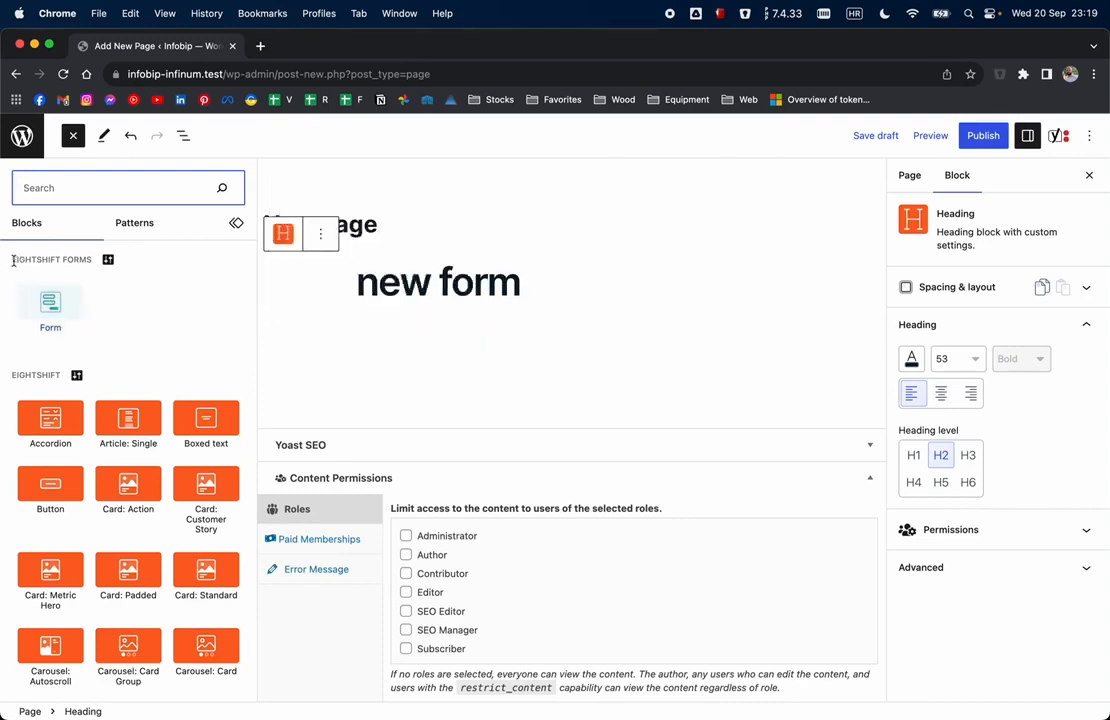
{"action": "left_click", "coordinate": [50, 310]}
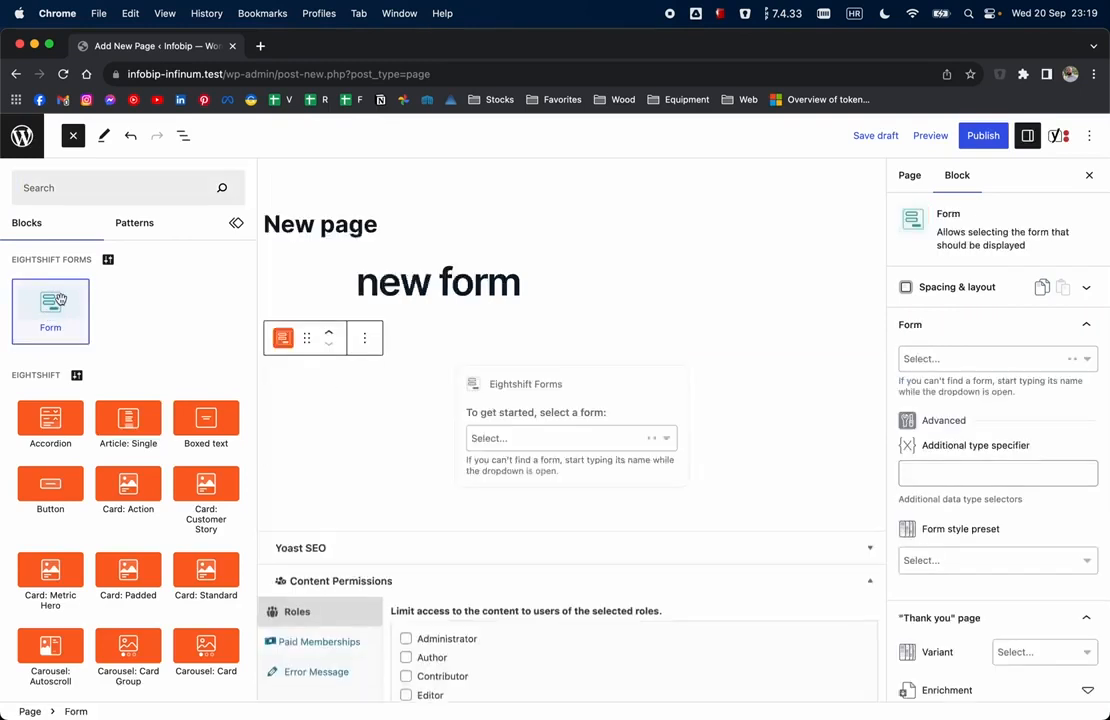
Review the selectable forms and the settings offered by the Form block.
{"action": "left_click", "coordinate": [535, 440]}
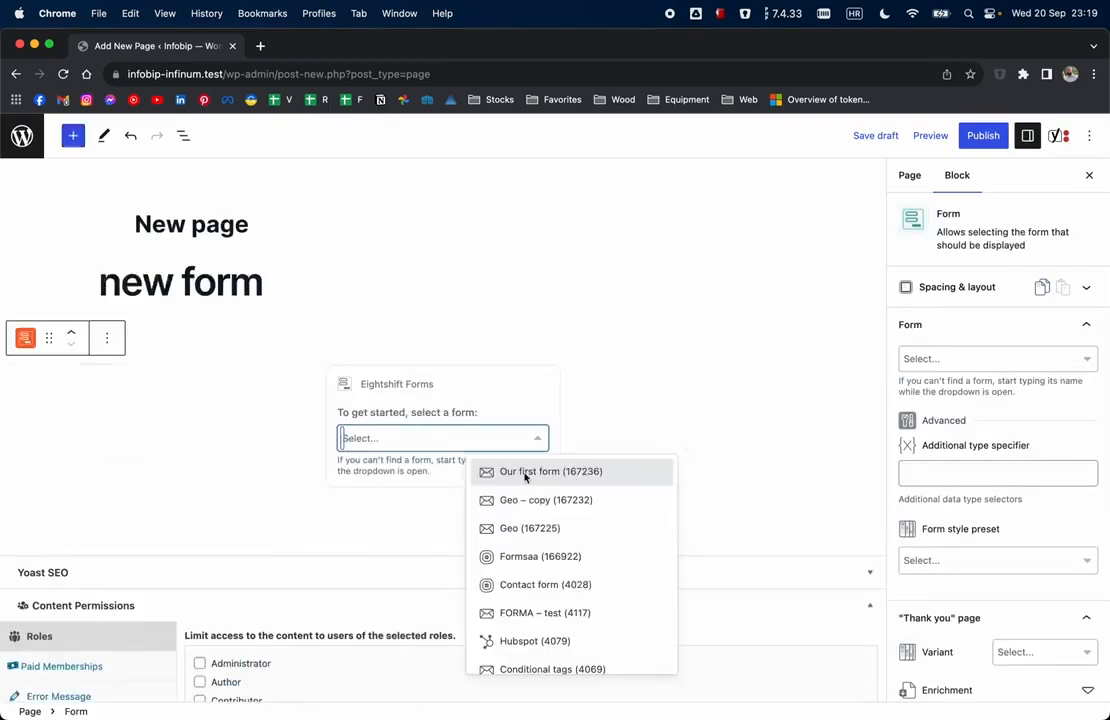
{"action": "scroll", "coordinate": [516, 585], "scroll_direction": "down", "scroll_amount": 3}
{"action": "scroll", "coordinate": [520, 595], "scroll_direction": "up", "scroll_amount": 5}
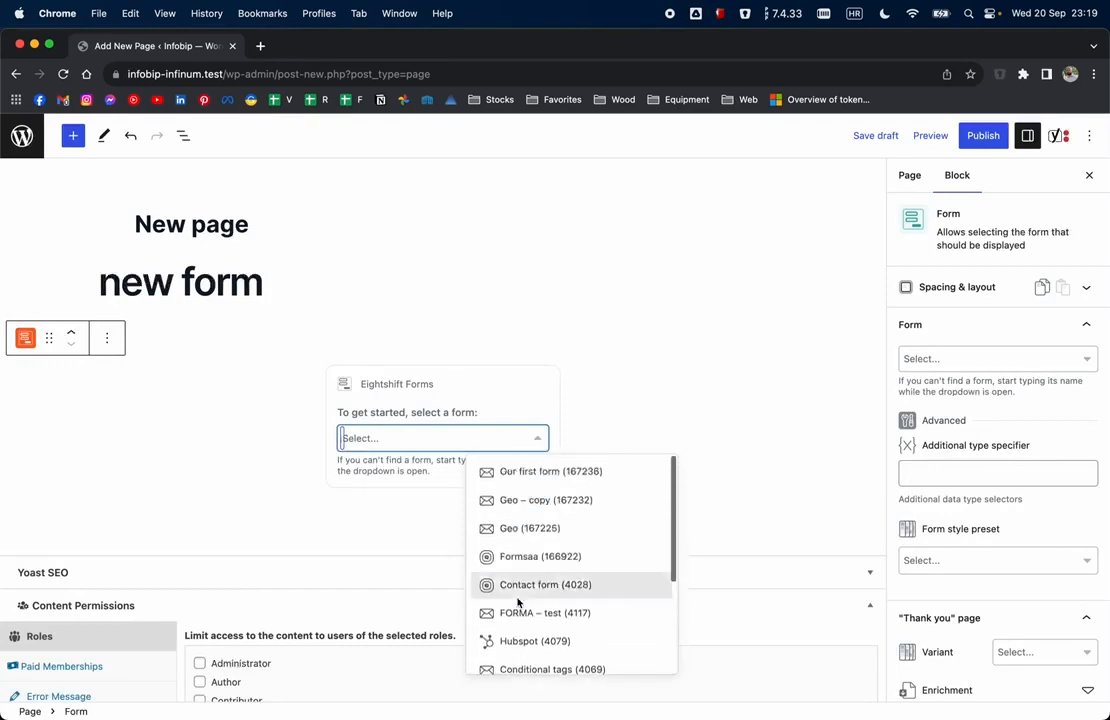
{"action": "left_click", "coordinate": [1038, 380]}
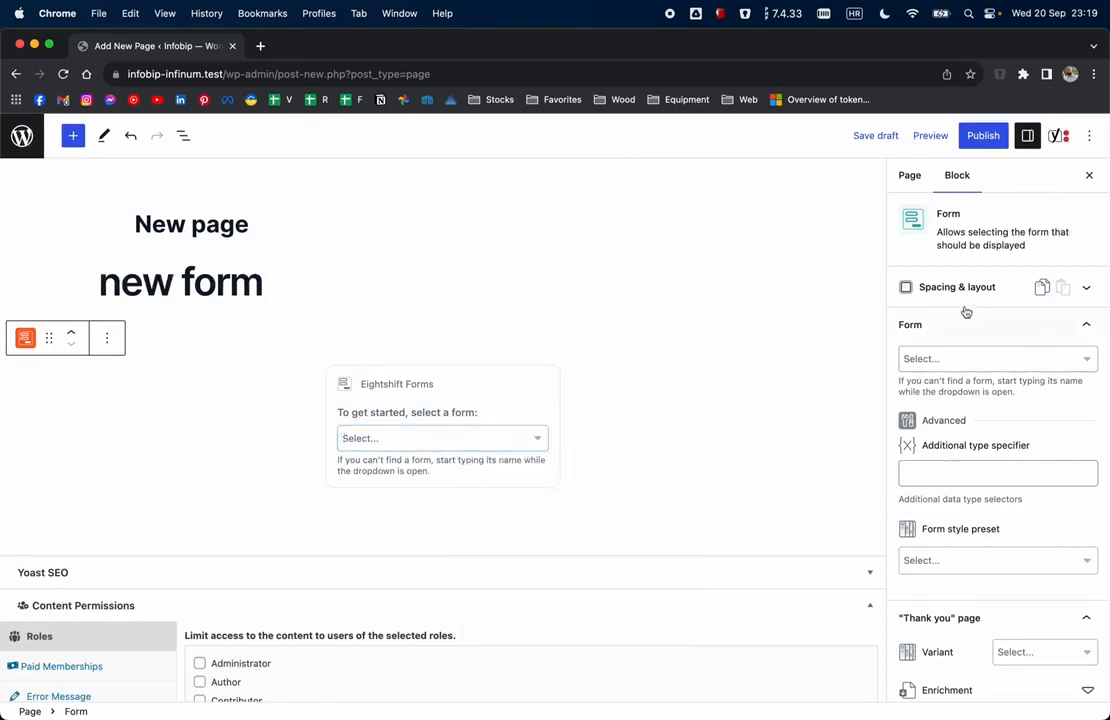
{"action": "scroll", "coordinate": [937, 402], "scroll_direction": "down", "scroll_amount": 3}
{"action": "scroll", "coordinate": [937, 402], "scroll_direction": "down", "scroll_amount": 1}
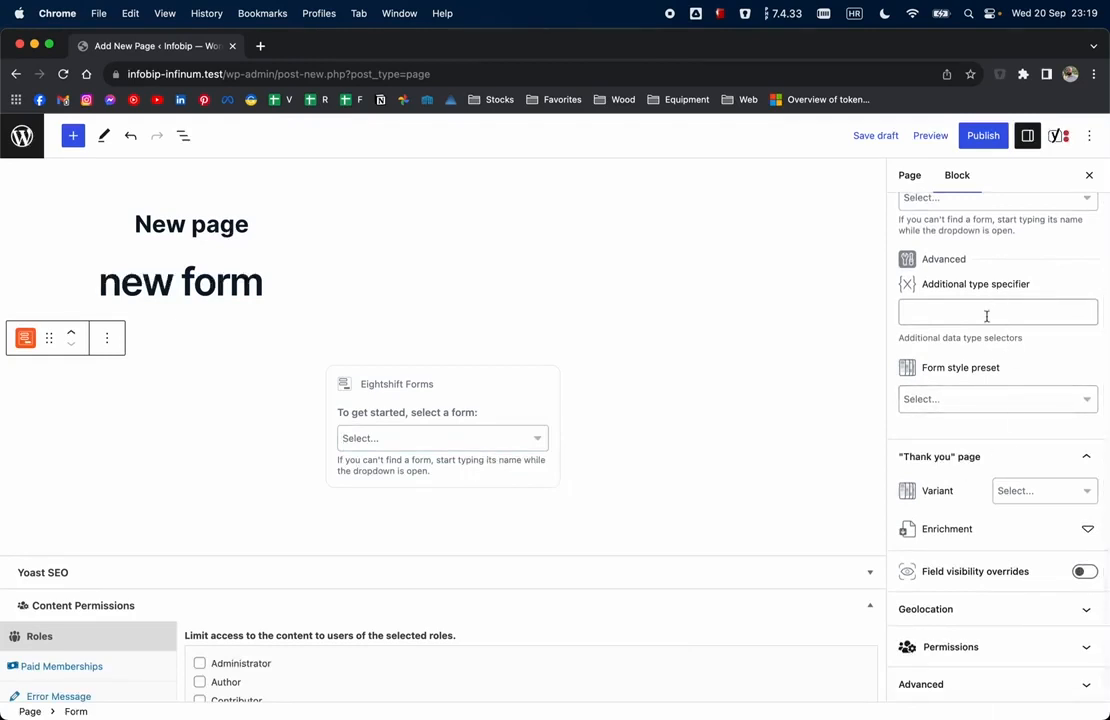
{"action": "scroll", "coordinate": [986, 314], "scroll_direction": "up", "scroll_amount": 4}
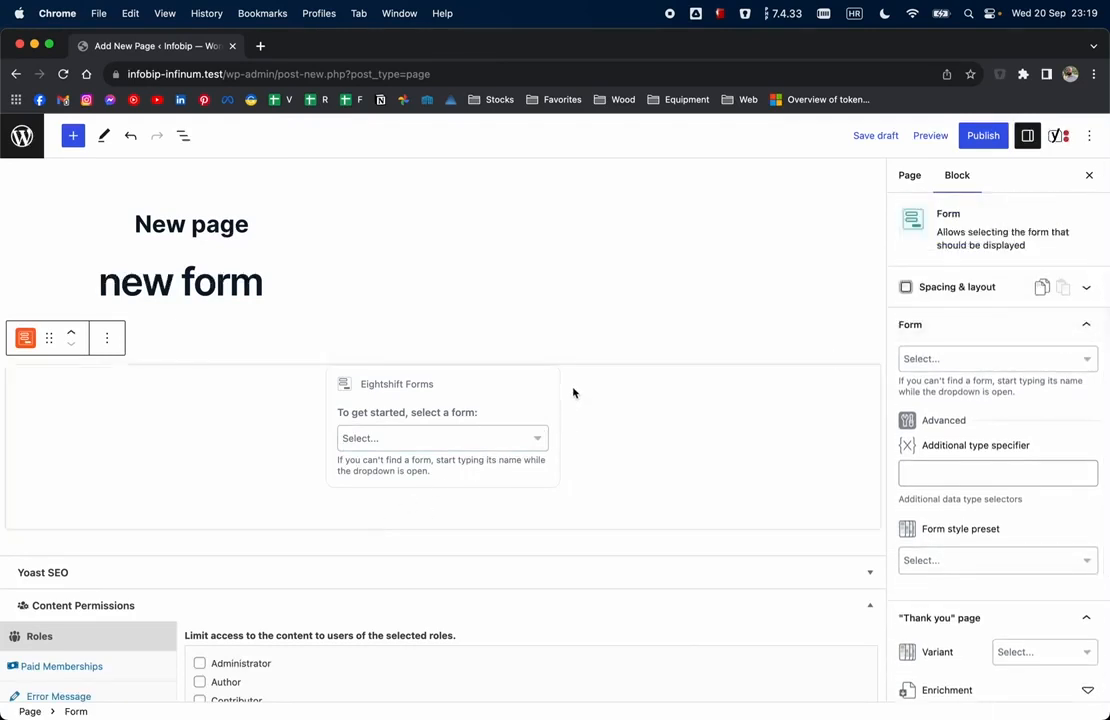
Set the Form block to display "Our first form" and check its fields on the page.
{"action": "left_click", "coordinate": [941, 364]}
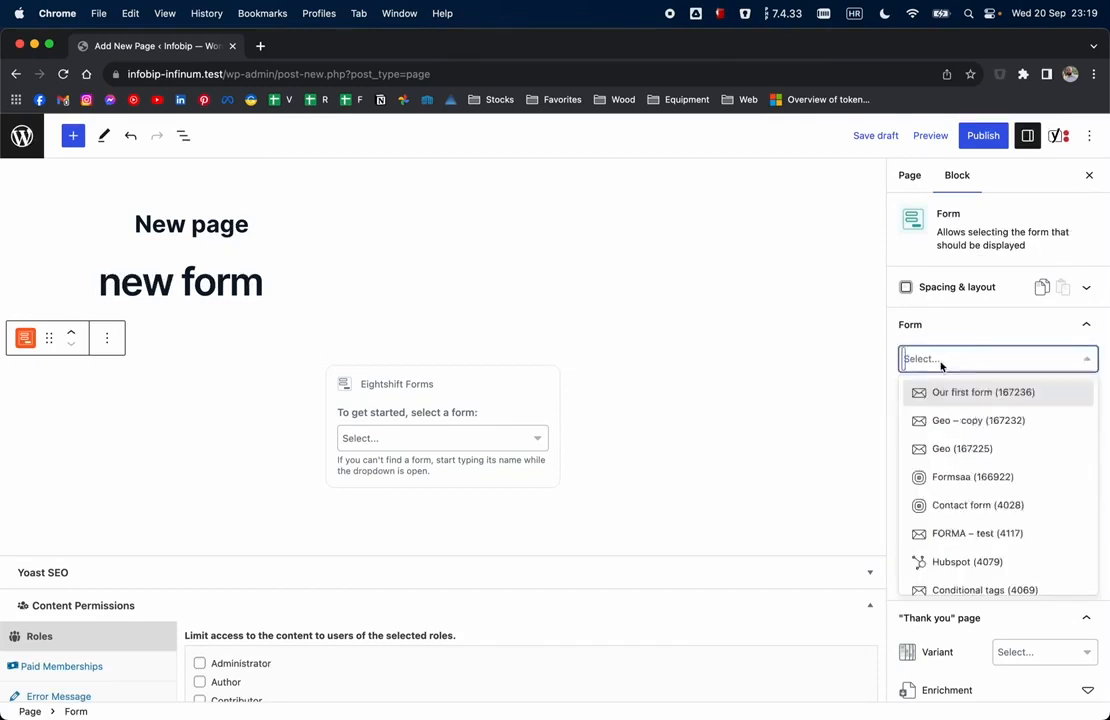
{"action": "left_click", "coordinate": [942, 394]}
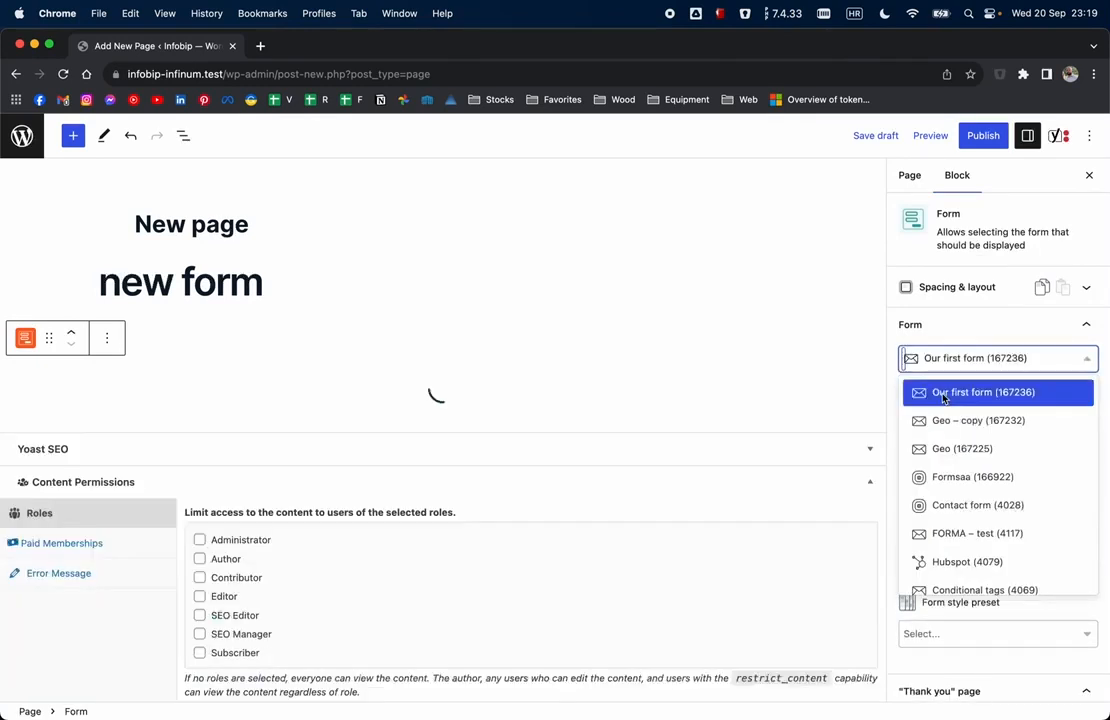
{"action": "left_click", "coordinate": [848, 441]}
{"action": "scroll", "coordinate": [535, 425], "scroll_direction": "down", "scroll_amount": 3}
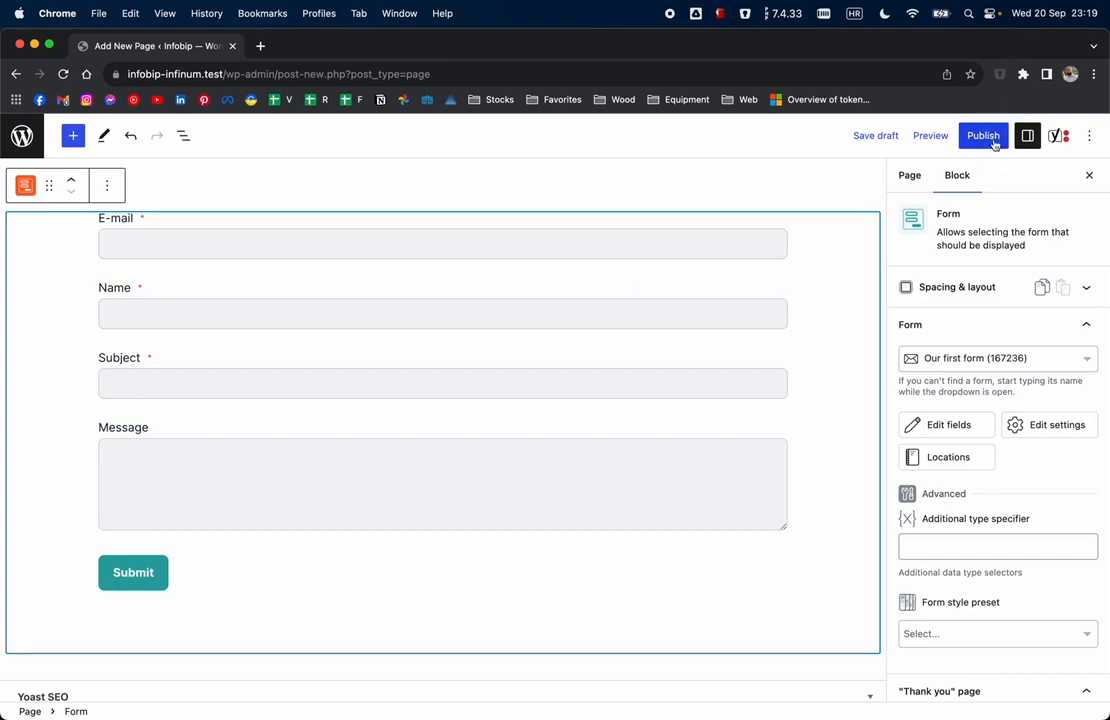
Publish the page and view it on the website.
{"action": "left_click", "coordinate": [984, 138]}
{"action": "left_click", "coordinate": [960, 142]}
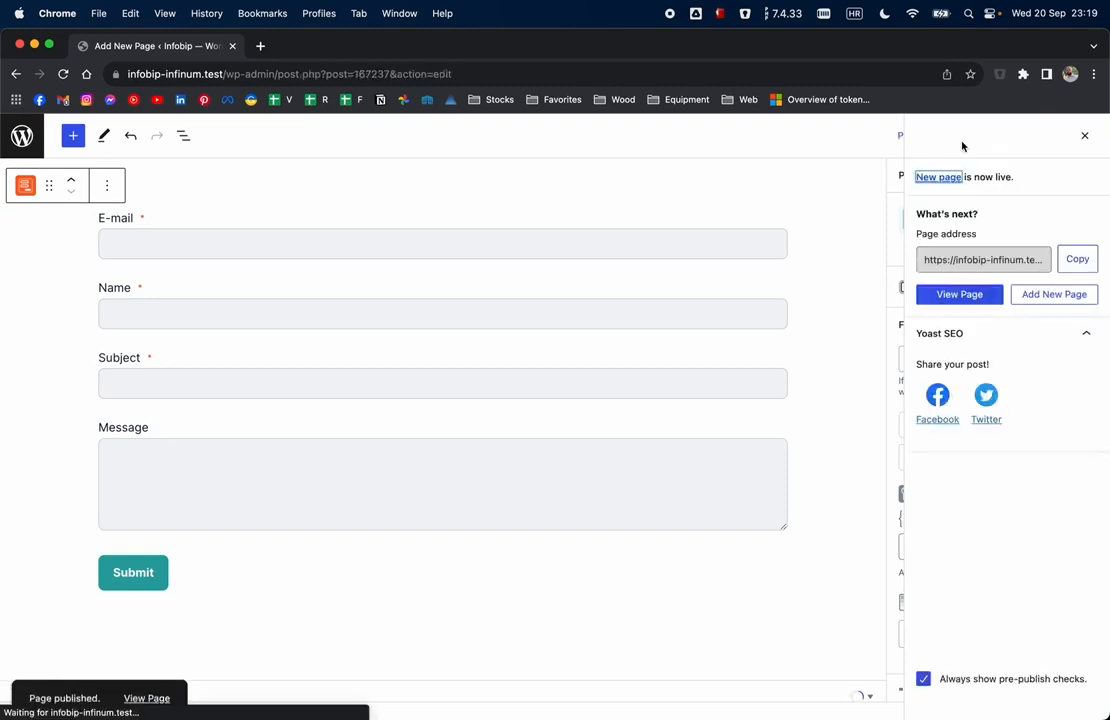
{"action": "left_click", "coordinate": [966, 302]}
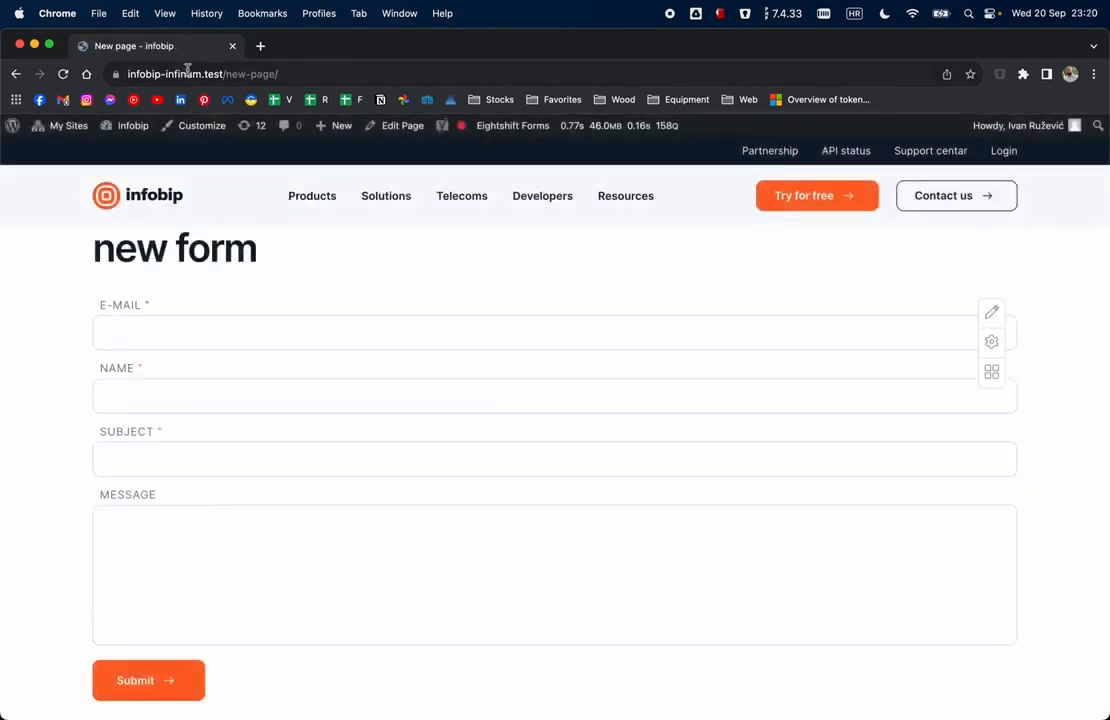
Examine the published page's heading, form fields and Submit button.
{"action": "scroll", "coordinate": [160, 313], "scroll_direction": "down", "scroll_amount": 2}
{"action": "scroll", "coordinate": [140, 295], "scroll_direction": "up", "scroll_amount": 1}
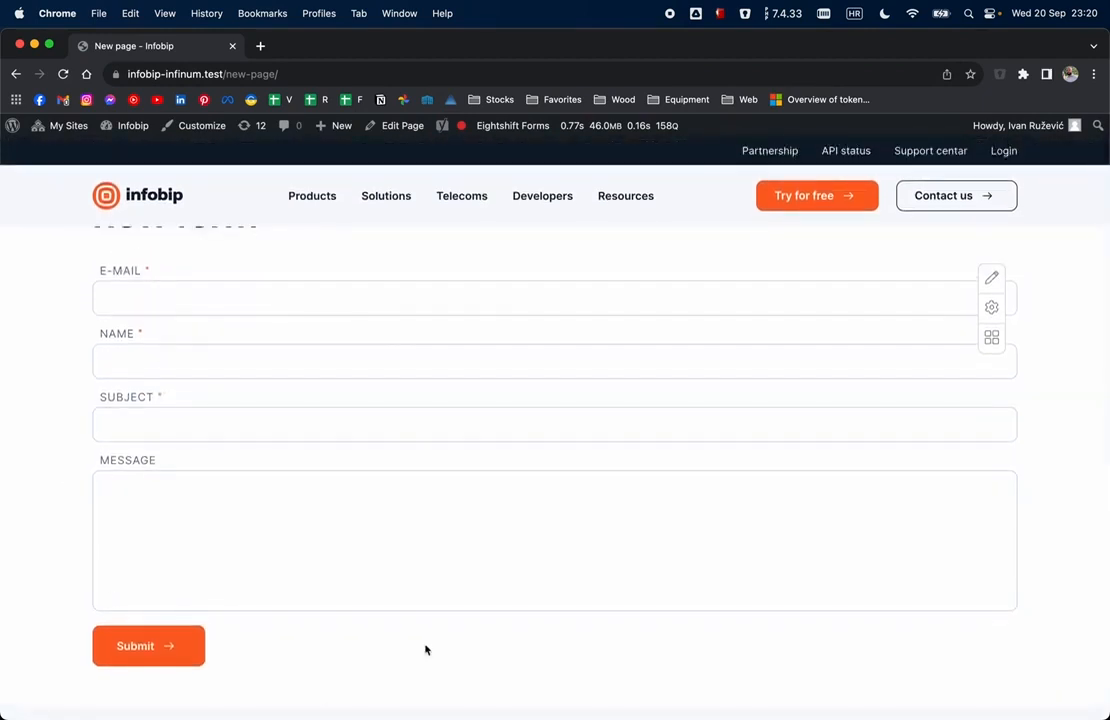
{"action": "scroll", "coordinate": [175, 455], "scroll_direction": "up", "scroll_amount": 1}
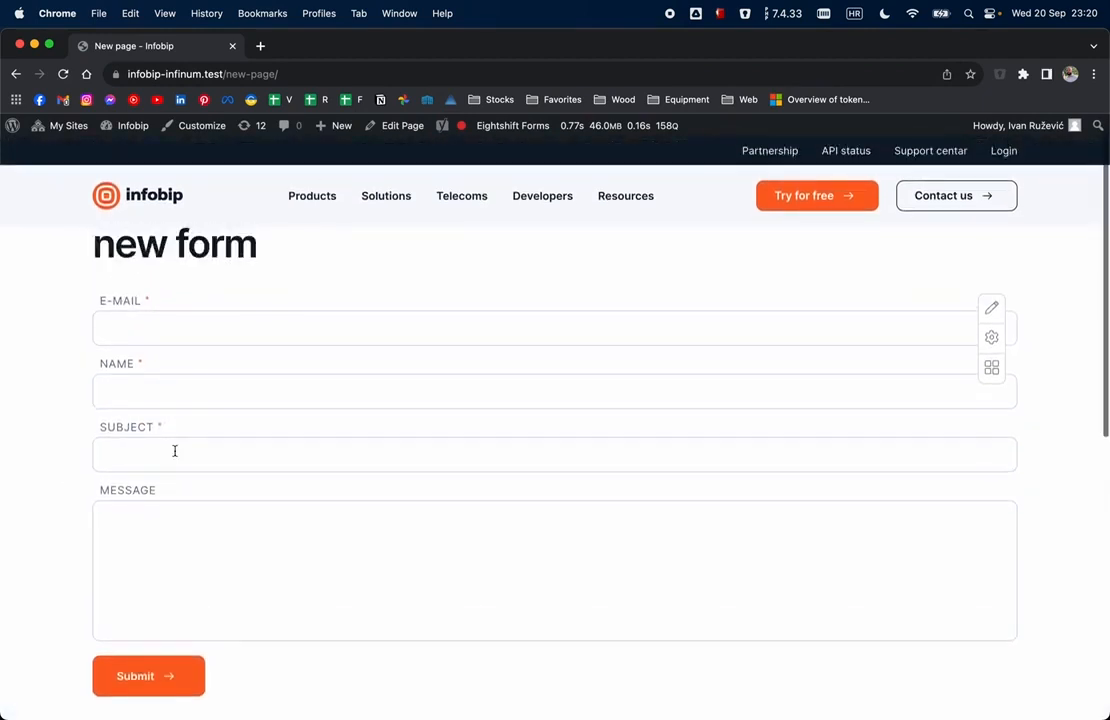
{"action": "mouse_move", "coordinate": [257, 245]}
{"action": "left_mouse_down"}
{"action": "mouse_move", "coordinate": [108, 245]}
{"action": "mouse_move", "coordinate": [252, 246]}
{"action": "left_mouse_up"}
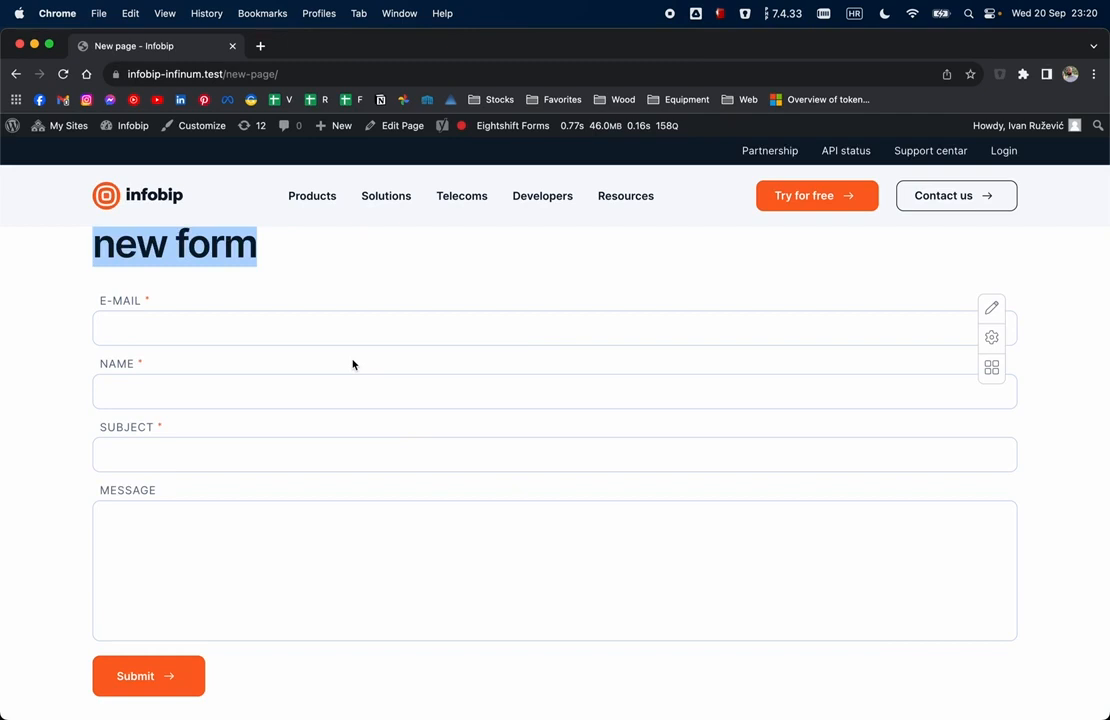
{"action": "left_click", "coordinate": [380, 298]}
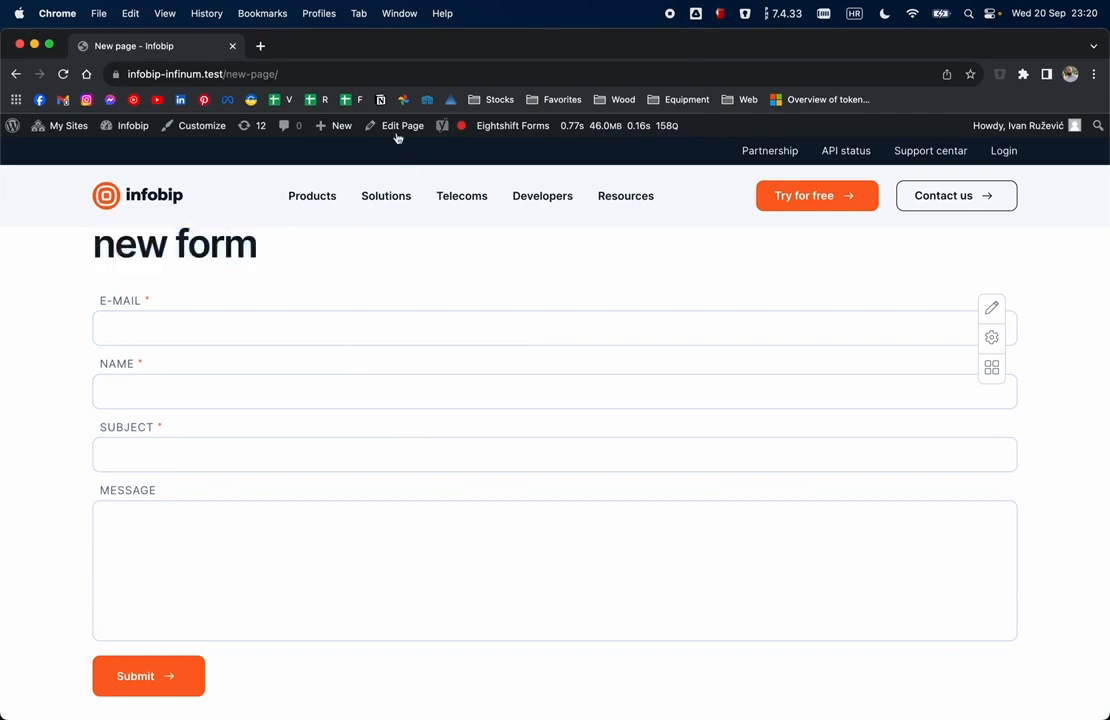
Reopen the page in the editor and go to editing the embedded form's fields.
{"action": "left_click", "coordinate": [396, 128]}
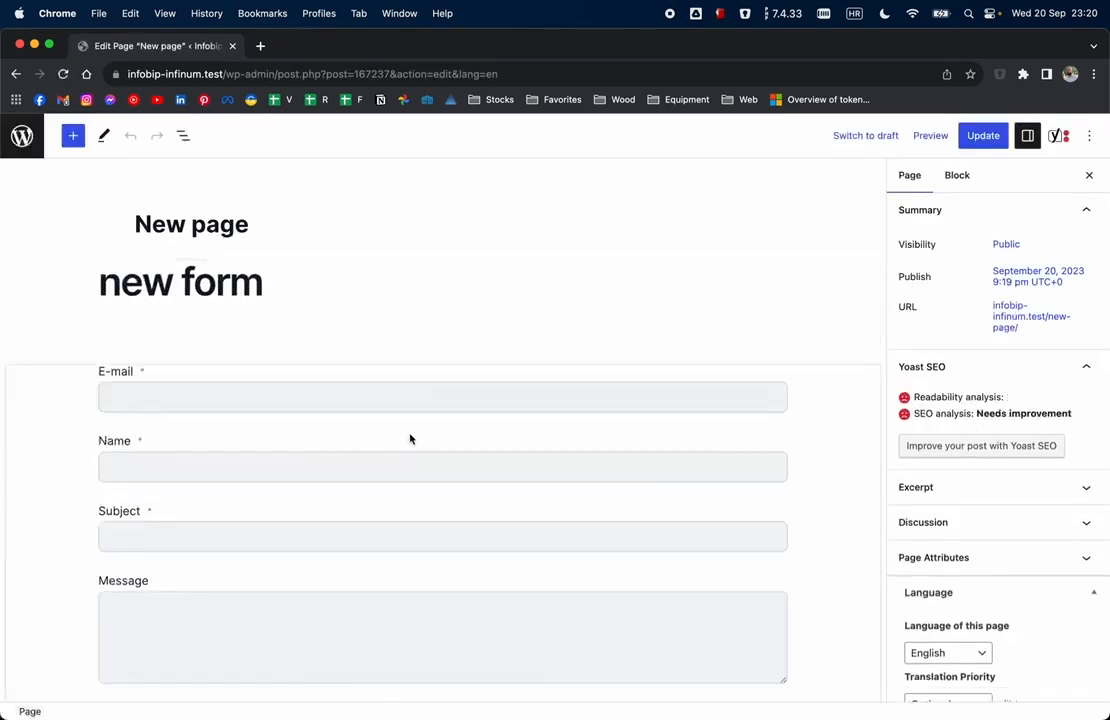
{"action": "left_click", "coordinate": [847, 463]}
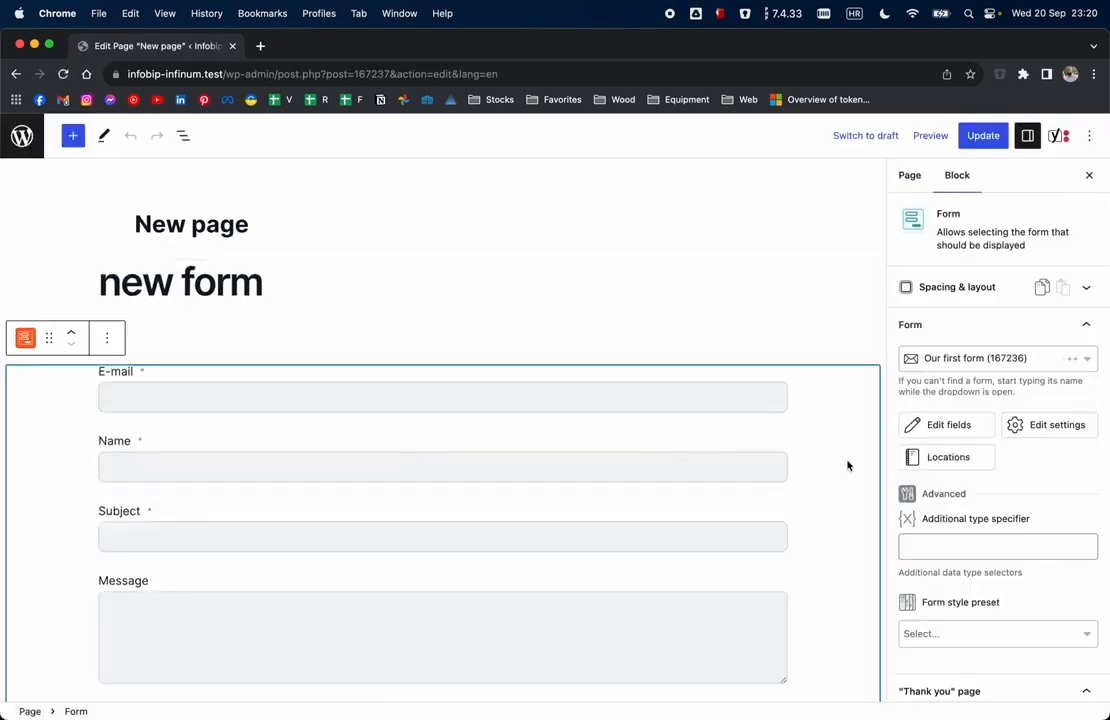
{"action": "left_click", "coordinate": [952, 427]}
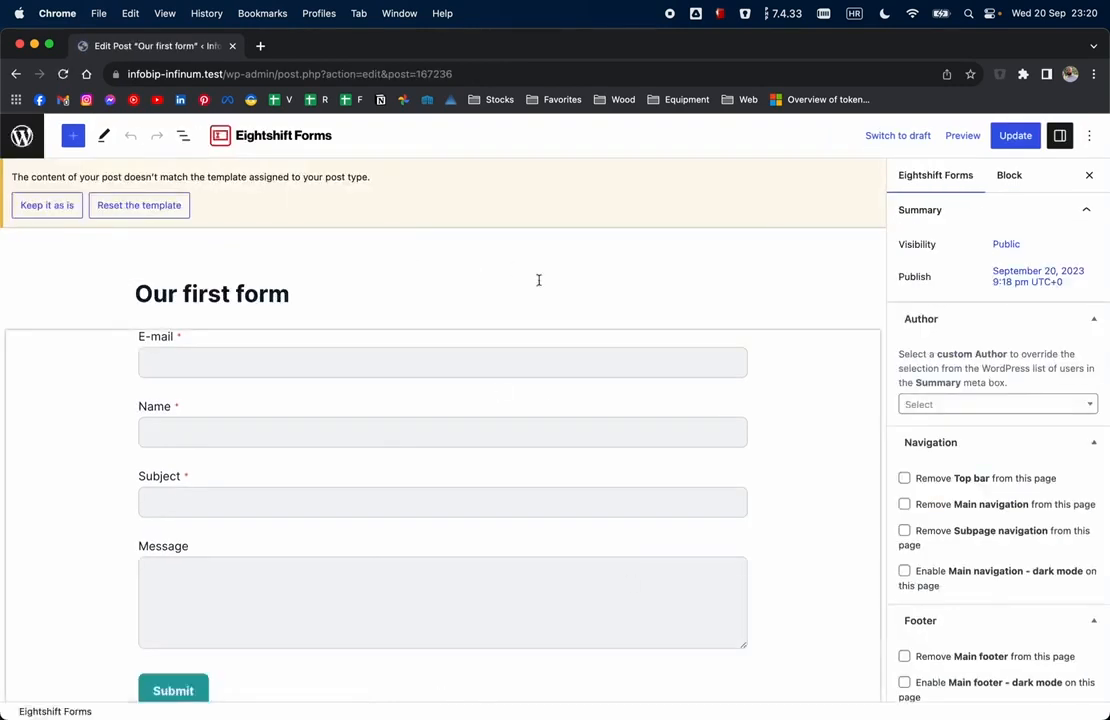
Open the settings page of the mailer form from its block options.
{"action": "mouse_move", "coordinate": [360, 387]}
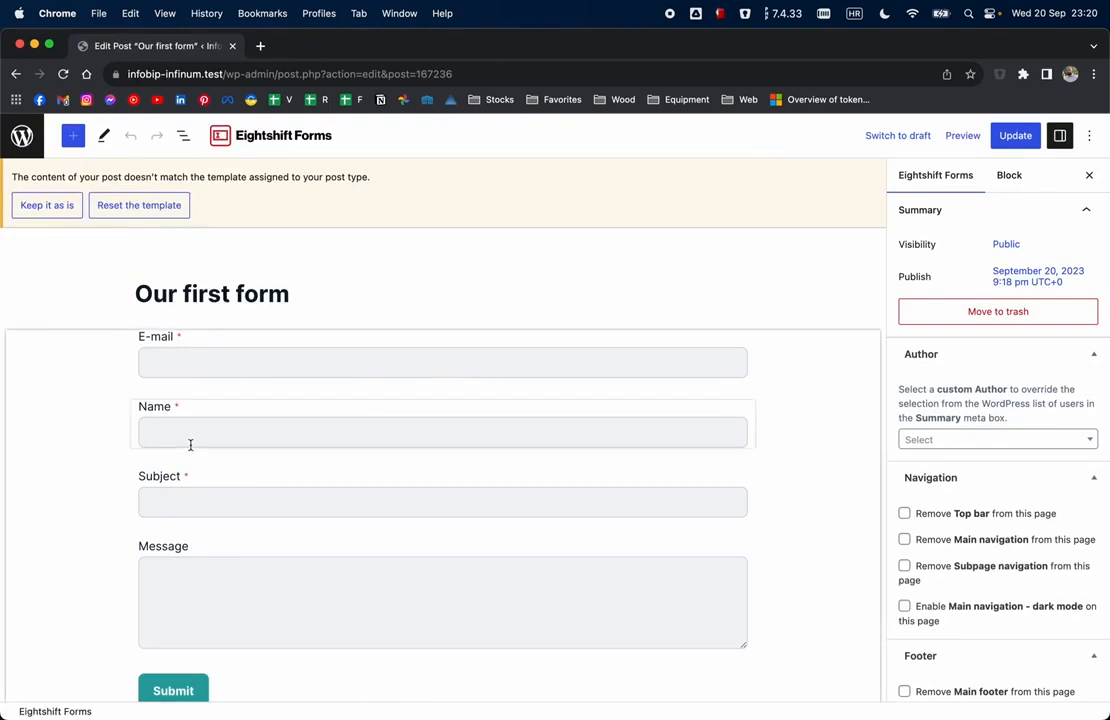
{"action": "left_click", "coordinate": [848, 473]}
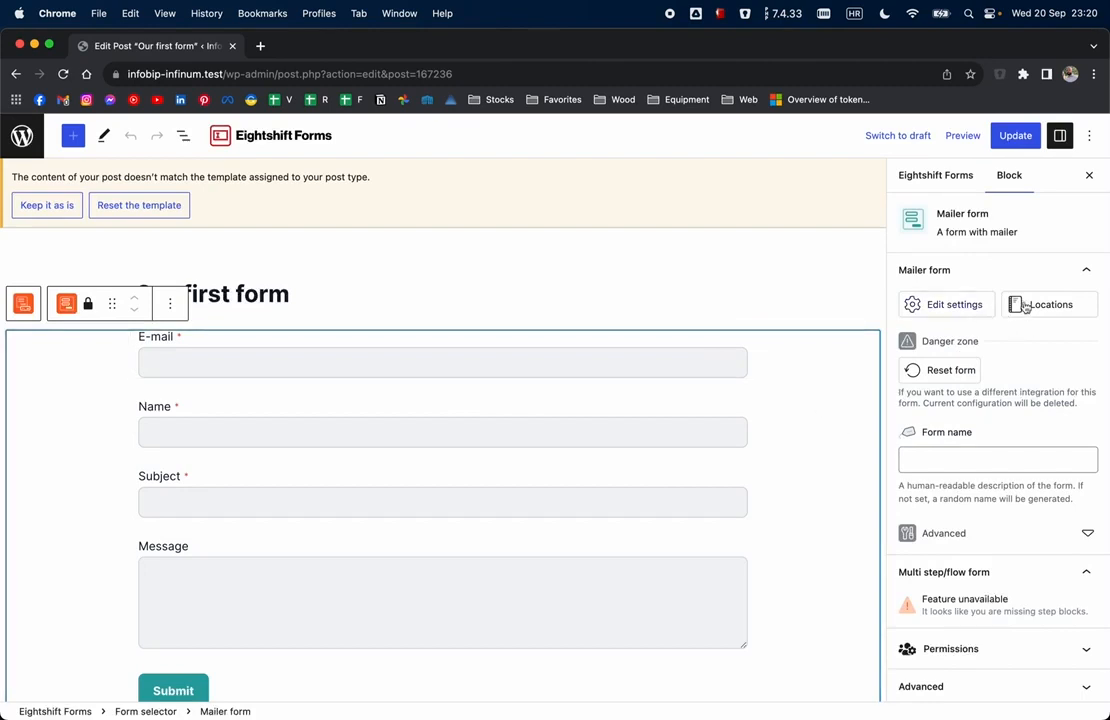
{"action": "left_click", "coordinate": [946, 312]}
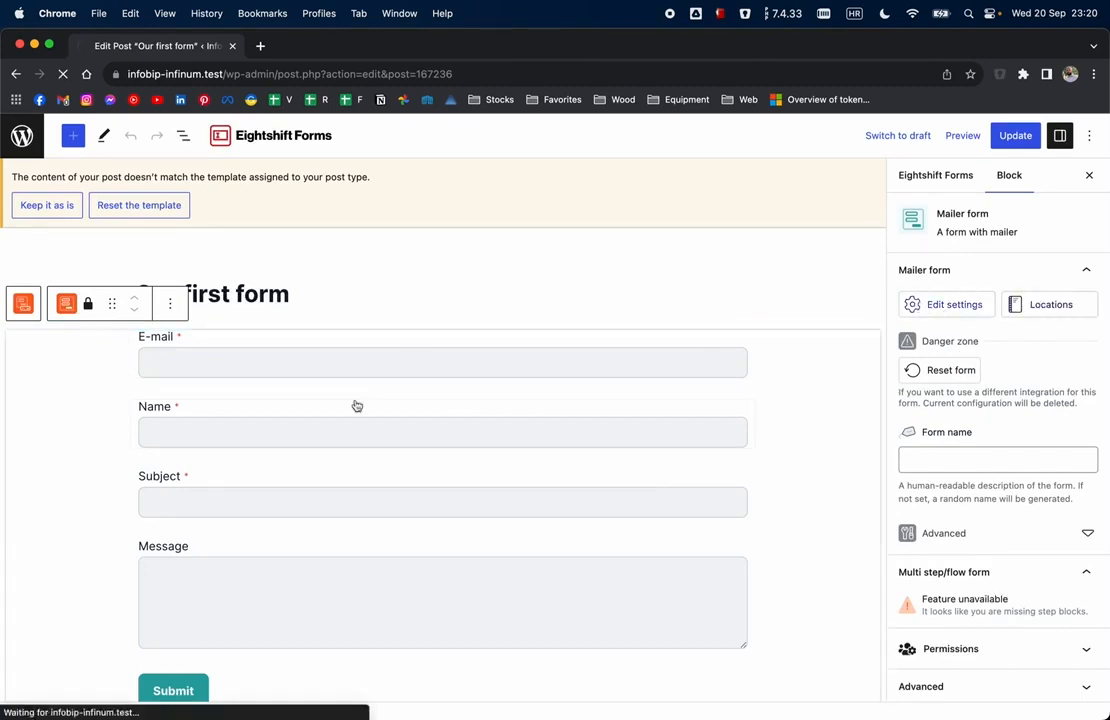